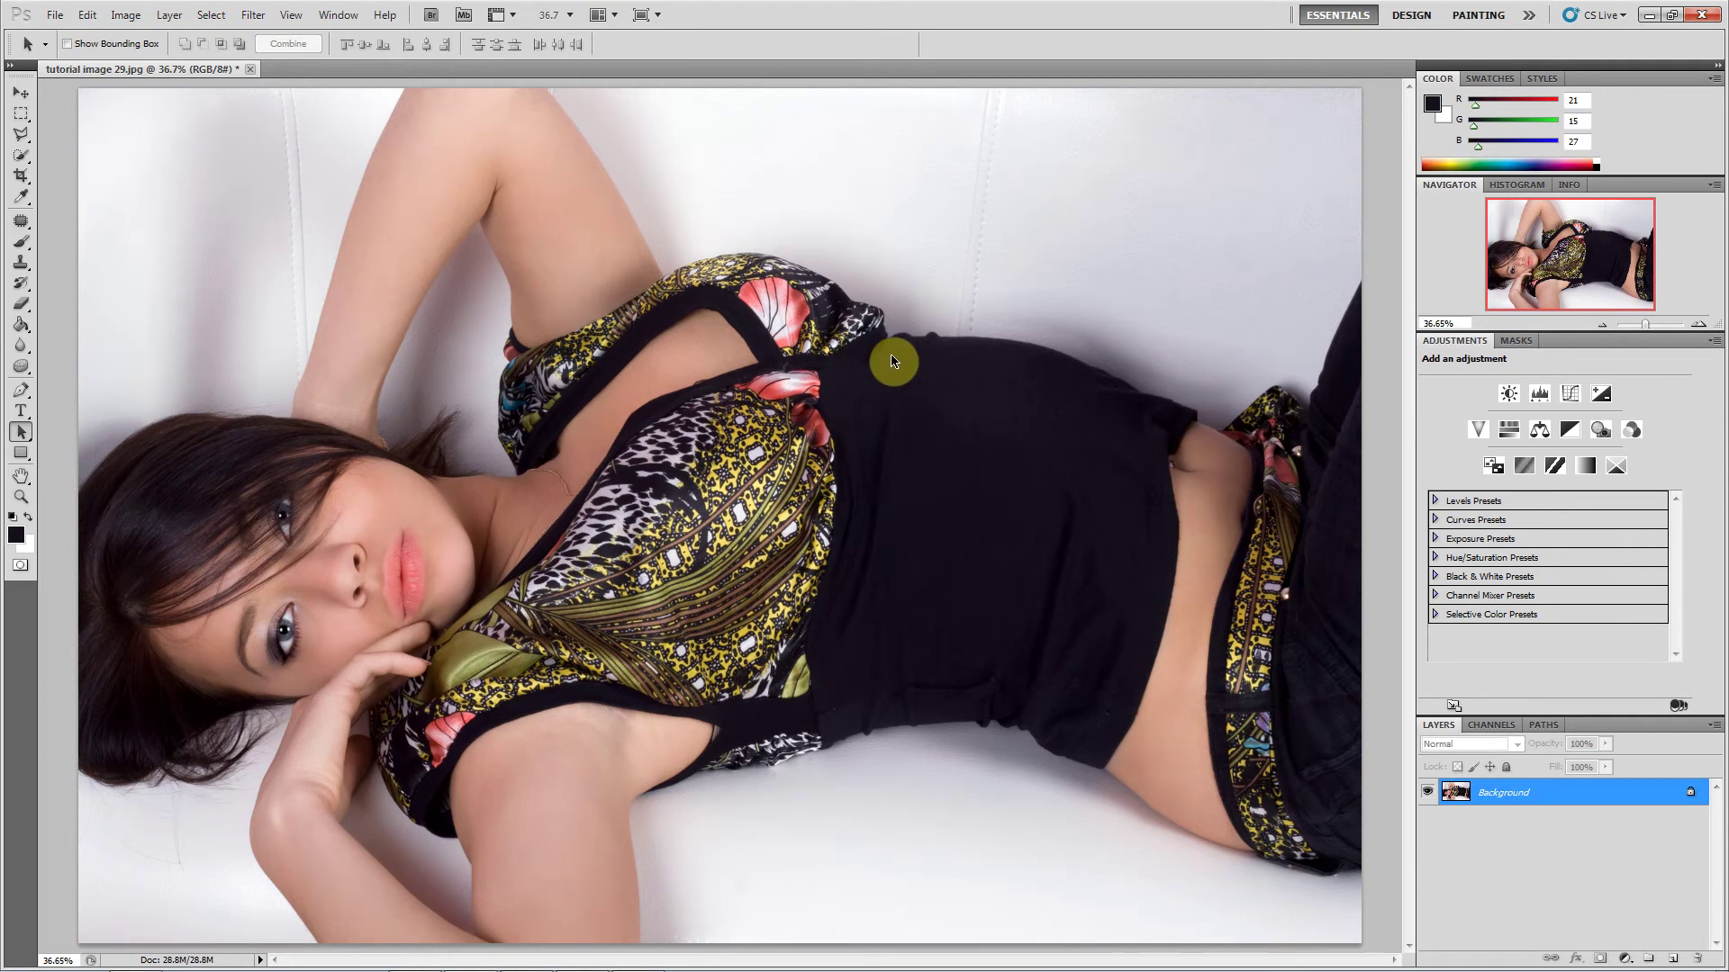
# Run Filter > Image Balancer 1.0 on the portrait and move its dialog to the upper right.
pyautogui.click(253, 15)
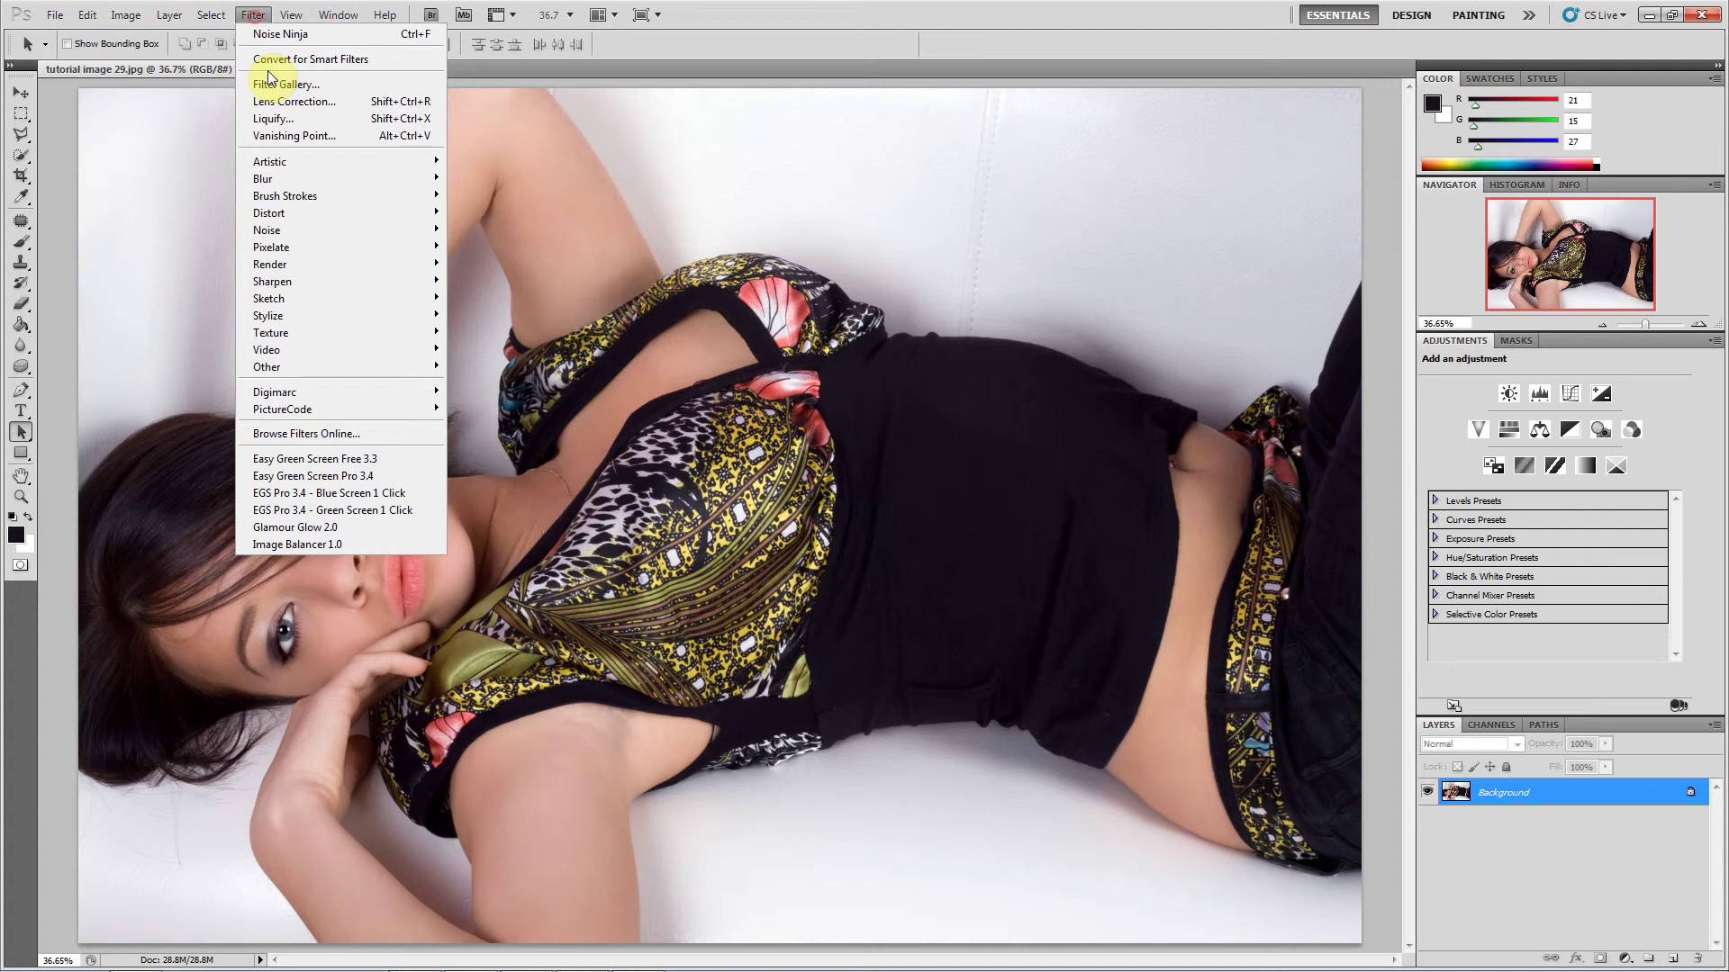
pyautogui.click(317, 545)
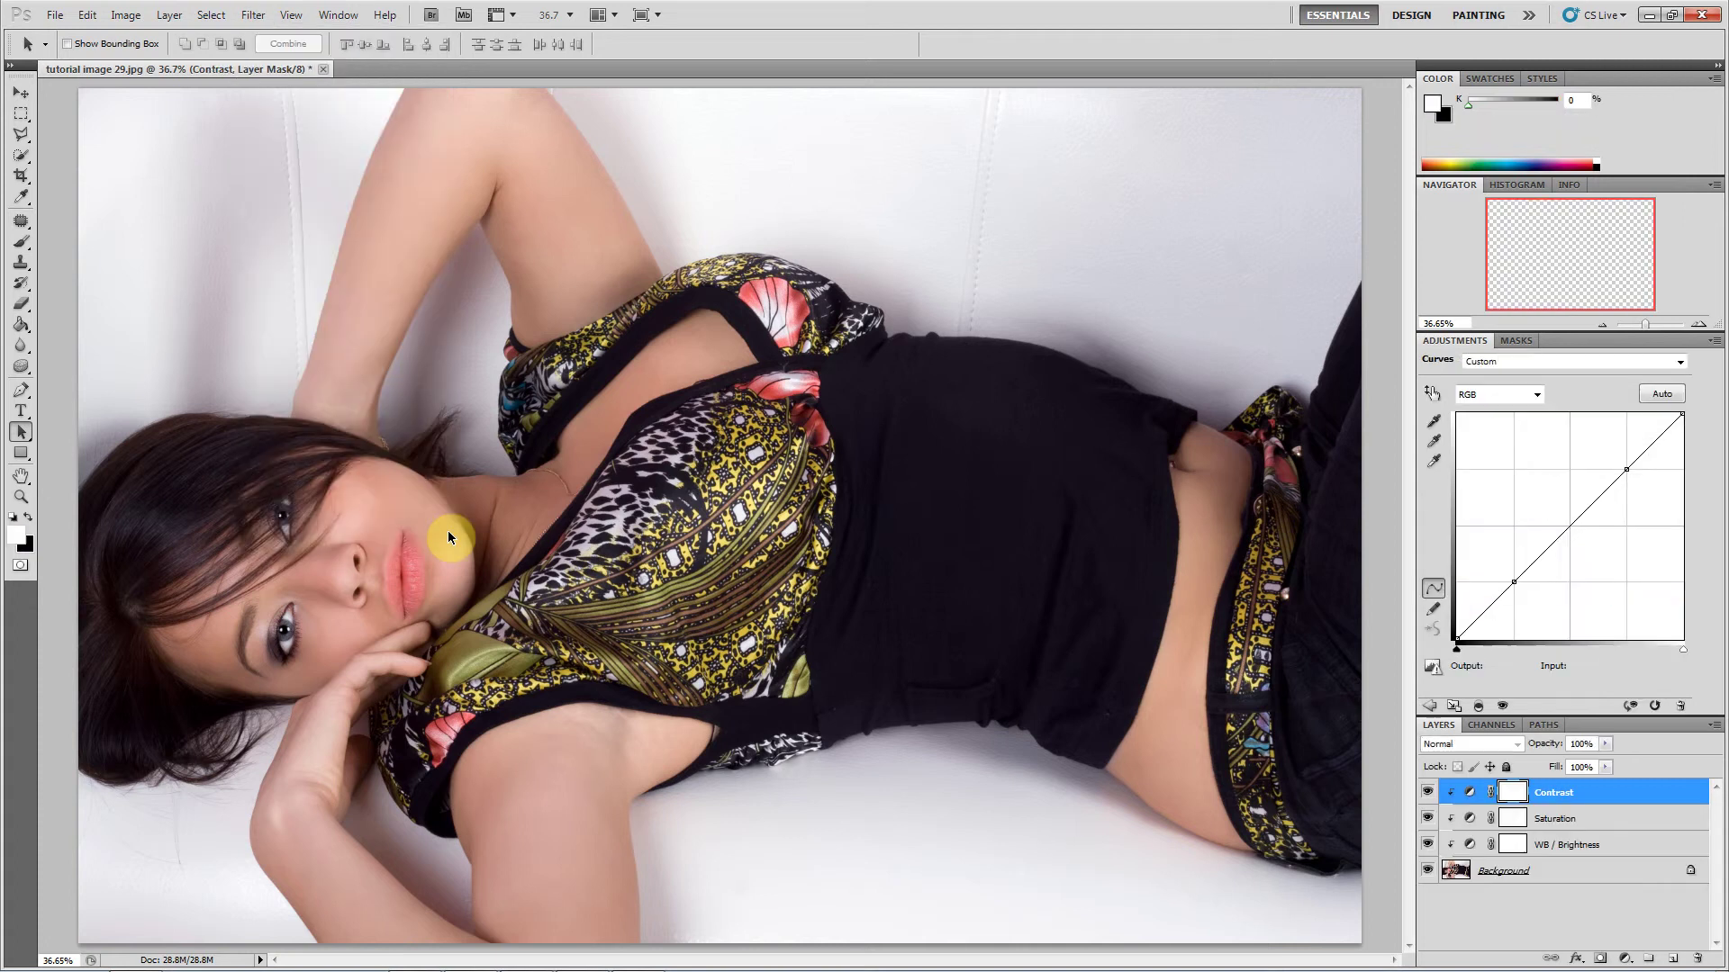
pyautogui.moveTo(926, 234); pyautogui.dragTo(1316, 81)
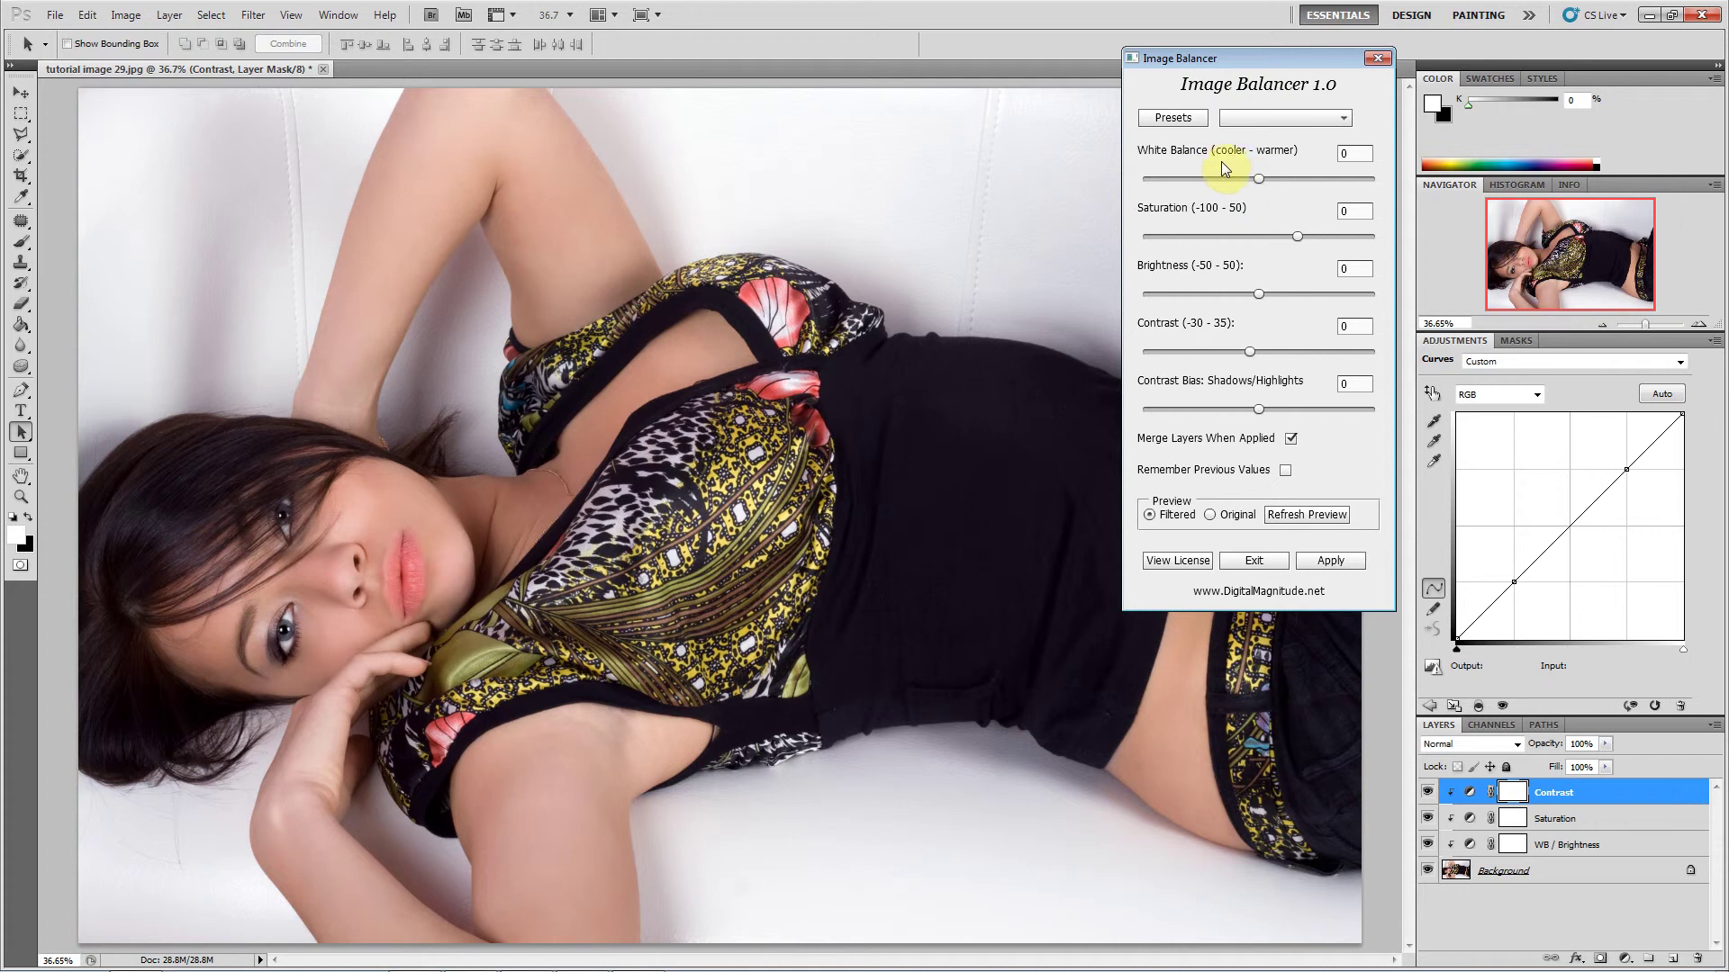
# Compare the White Balance extremes, then settle the slider at a slightly warm 22.
pyautogui.moveTo(1259, 178)
pyautogui.mouseDown()
pyautogui.moveTo(1288, 180)
pyautogui.moveTo(1230, 181)
pyautogui.mouseUp()
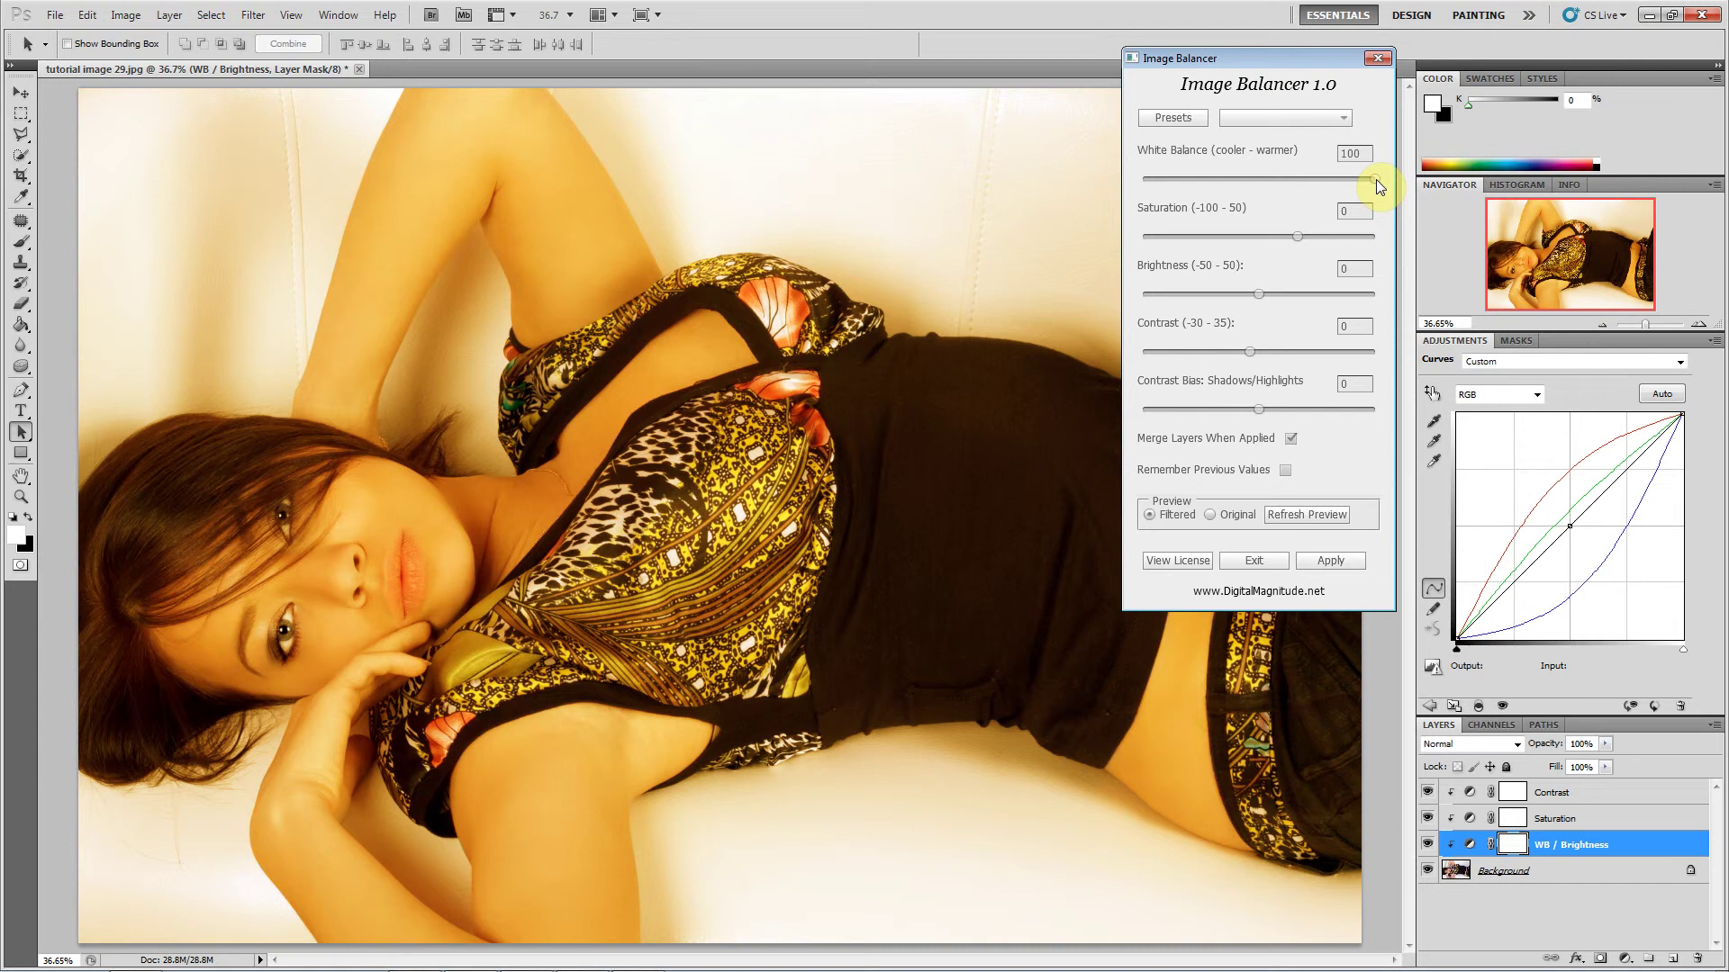
pyautogui.moveTo(1371, 180); pyautogui.dragTo(1107, 220)
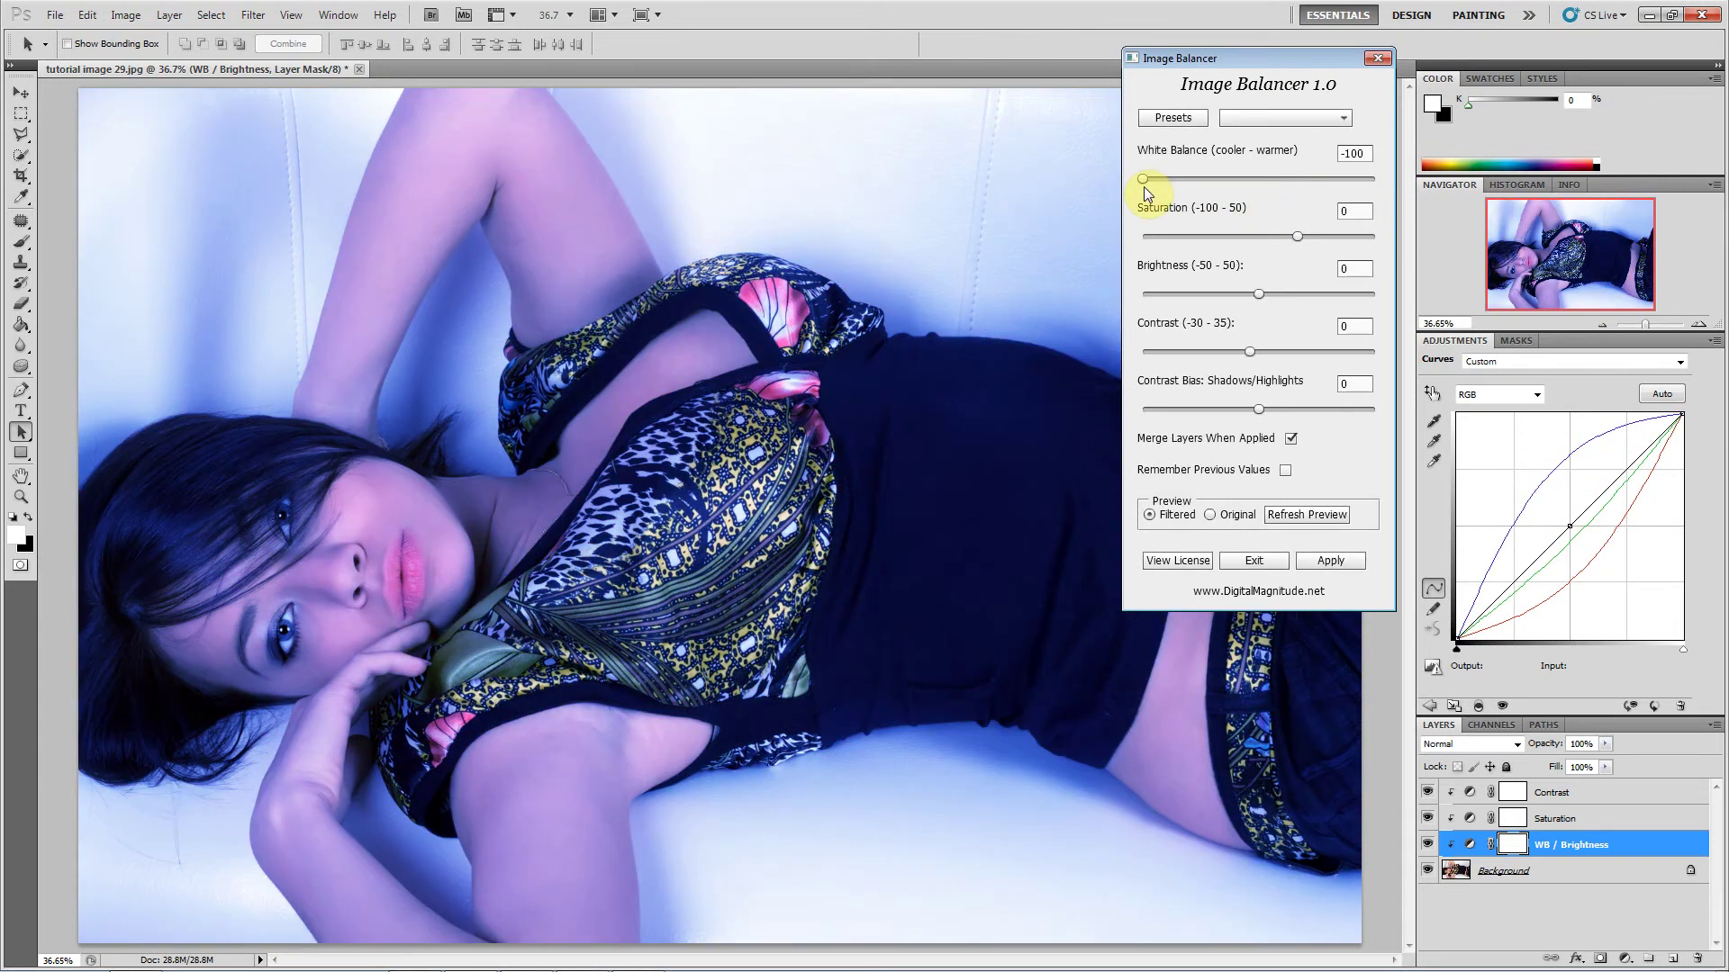
pyautogui.moveTo(1153, 181); pyautogui.dragTo(1284, 187)
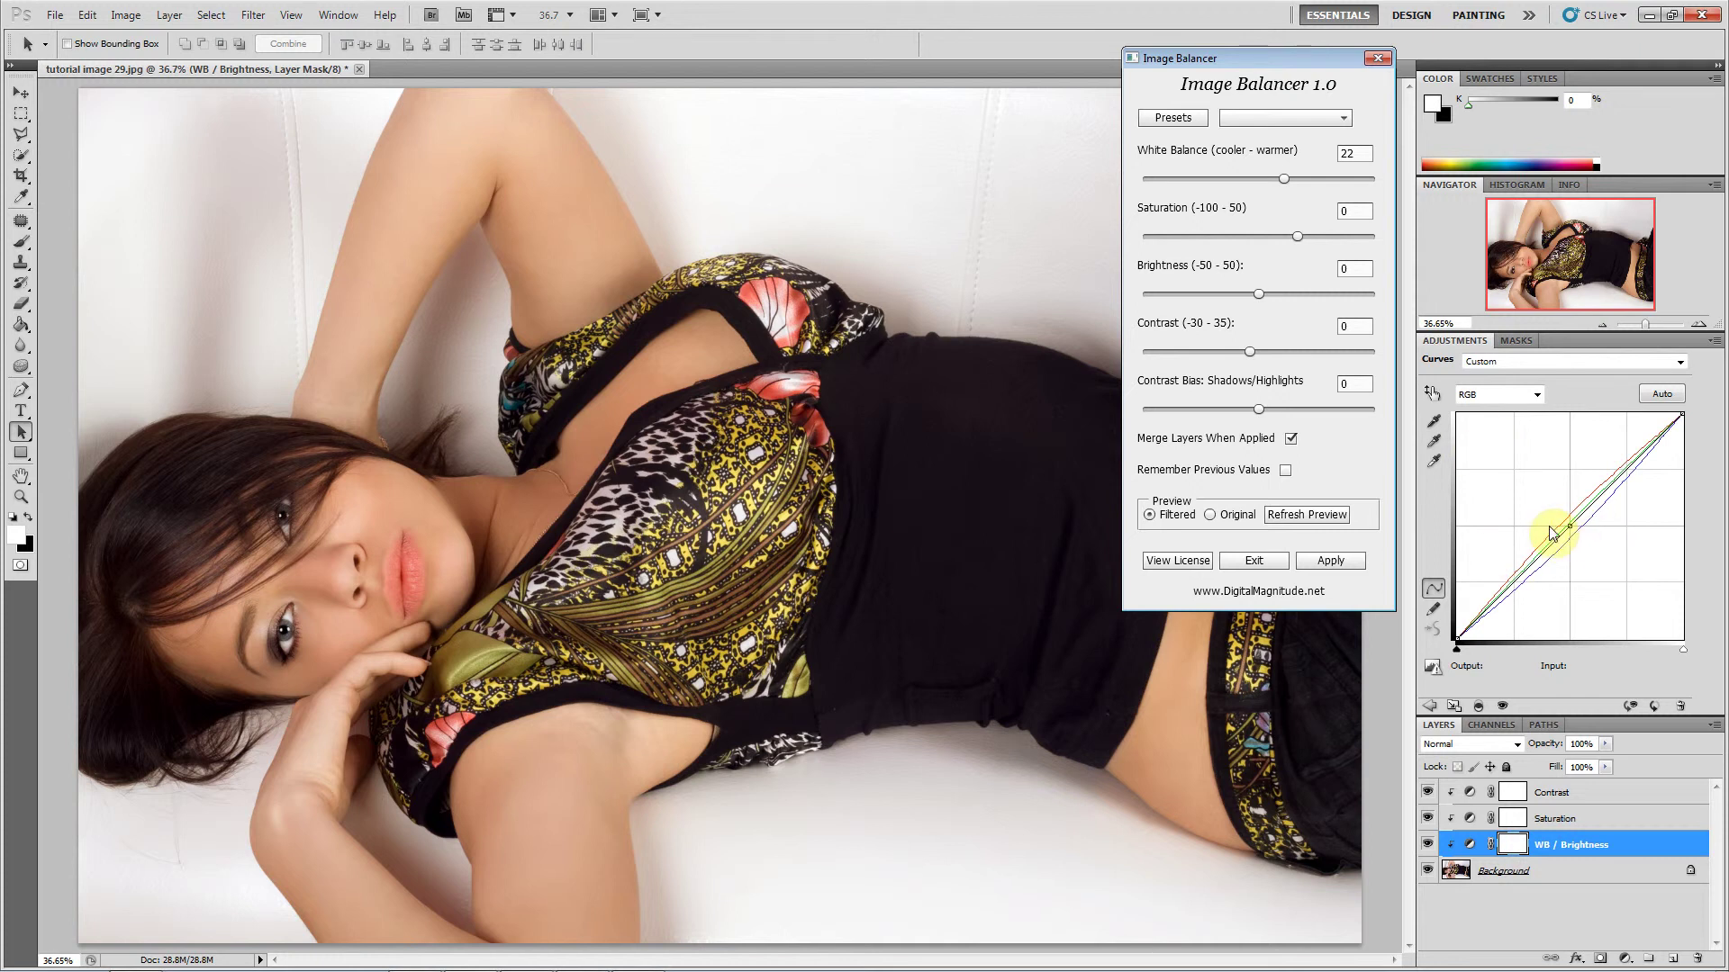
# Test Brightness values up to 50, then enter 20 in the Brightness box.
pyautogui.click(1259, 296)
pyautogui.moveTo(1304, 297); pyautogui.dragTo(1305, 297)
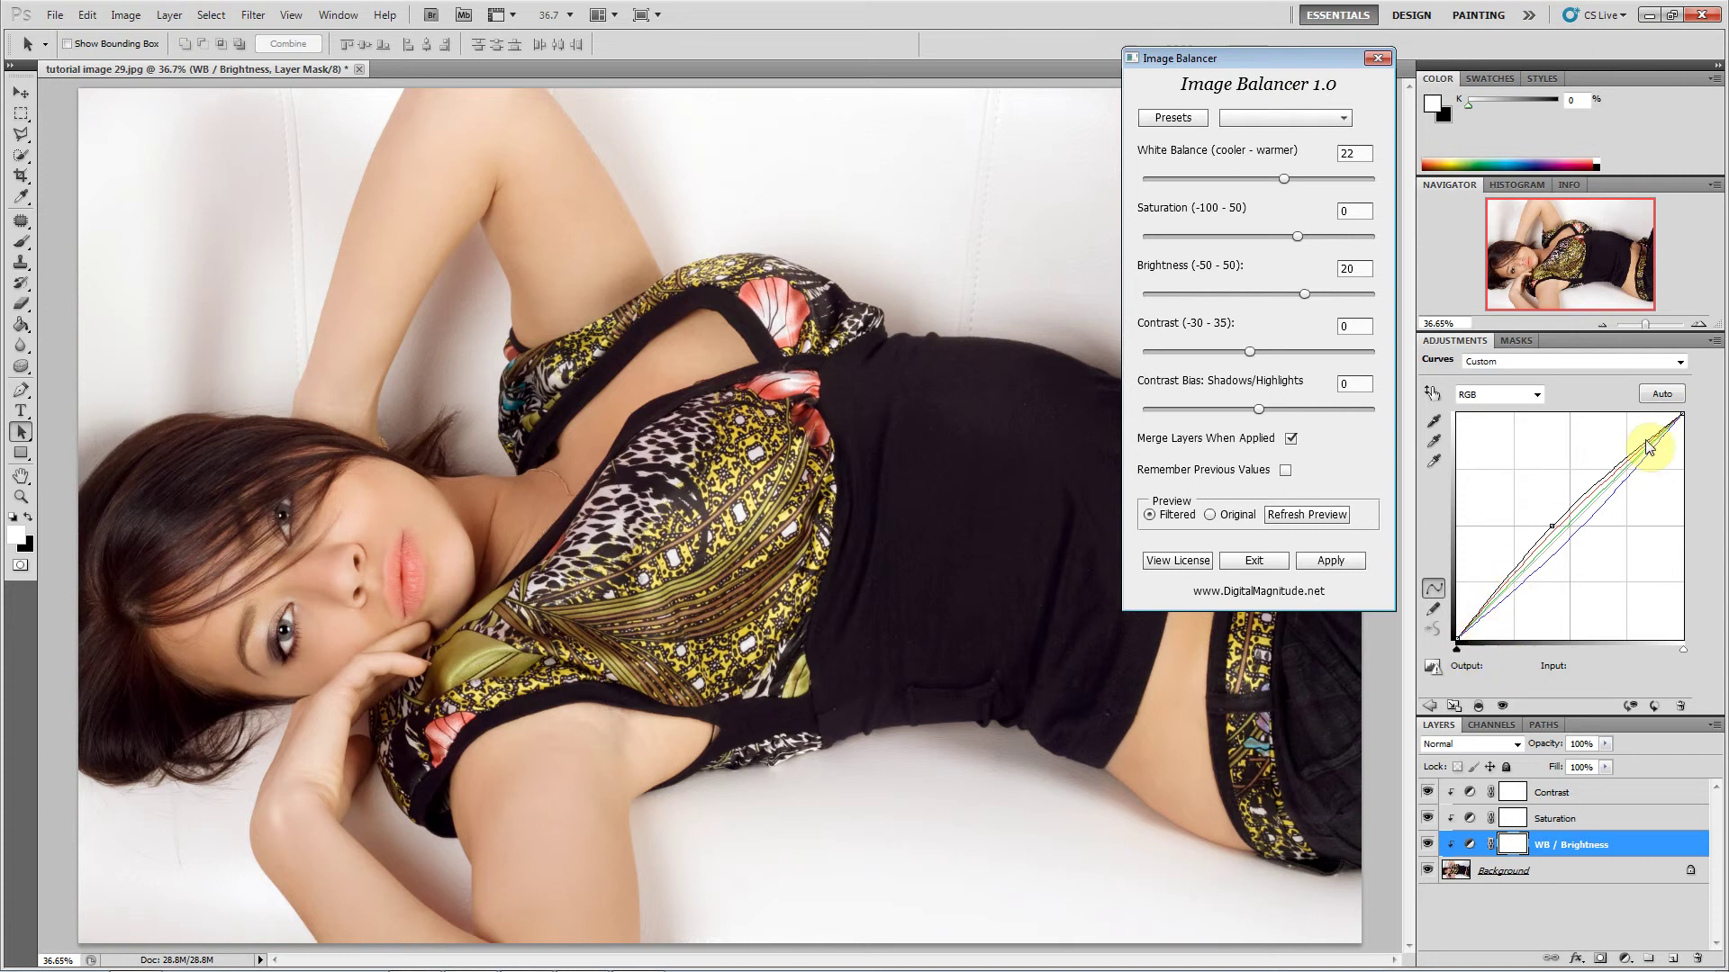
pyautogui.moveTo(1303, 294); pyautogui.dragTo(1384, 301)
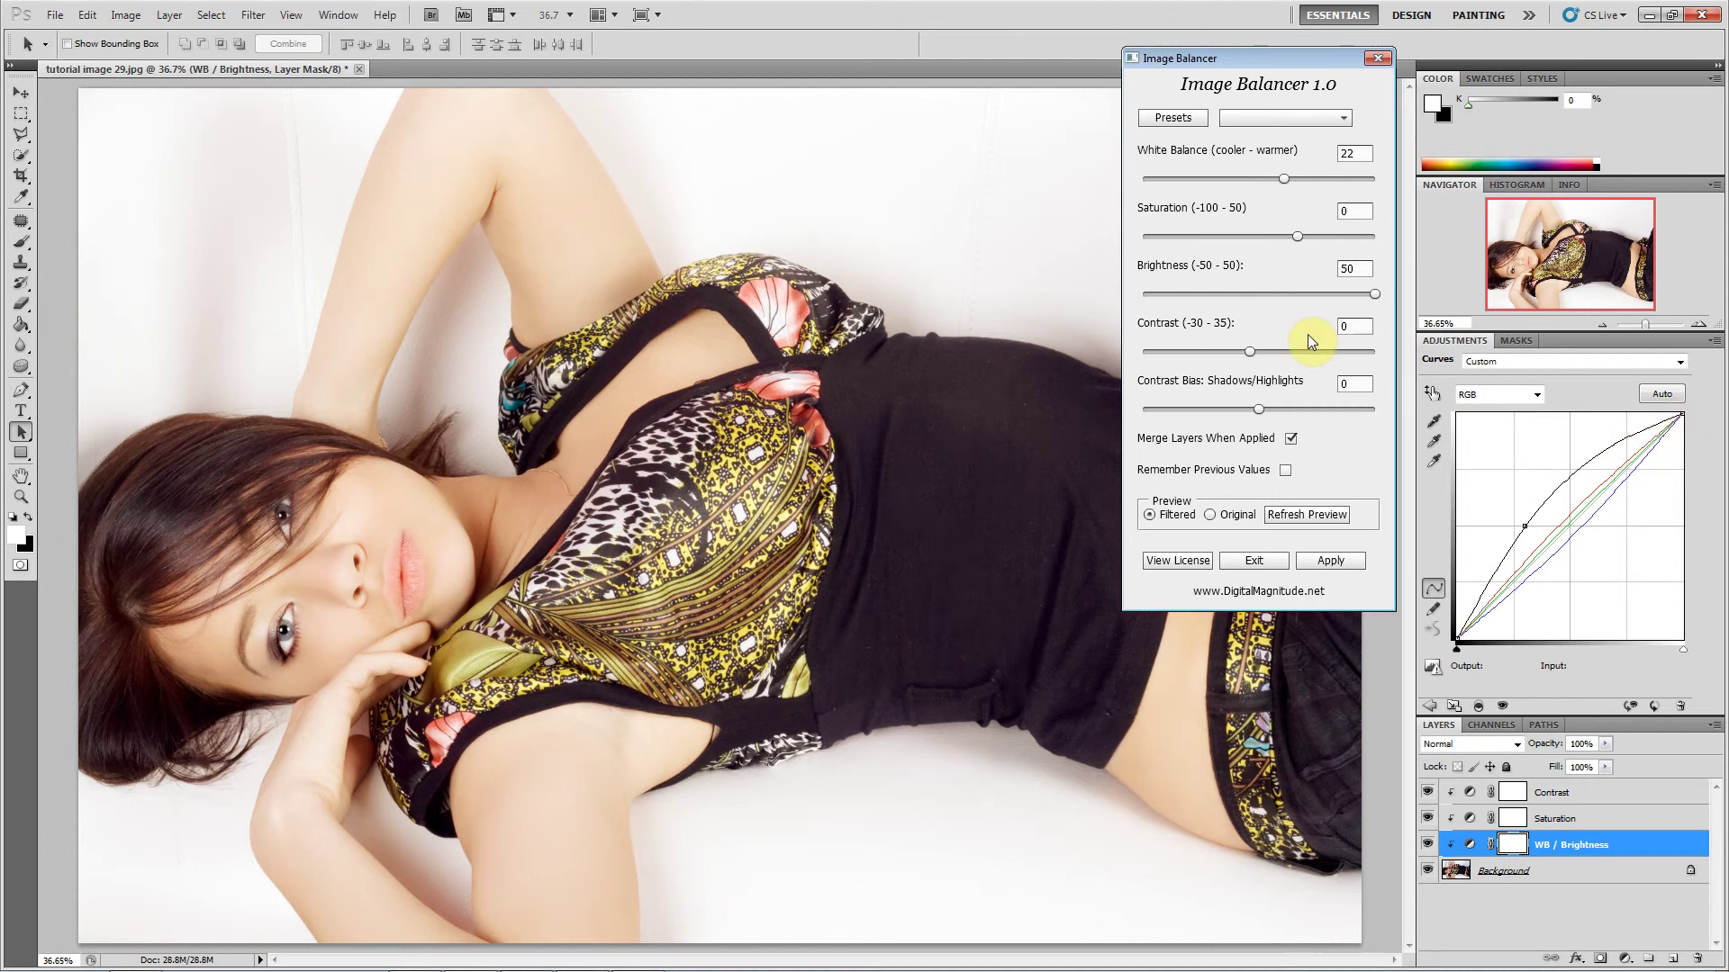
pyautogui.moveTo(1368, 271); pyautogui.dragTo(1337, 270)
pyautogui.write('20')
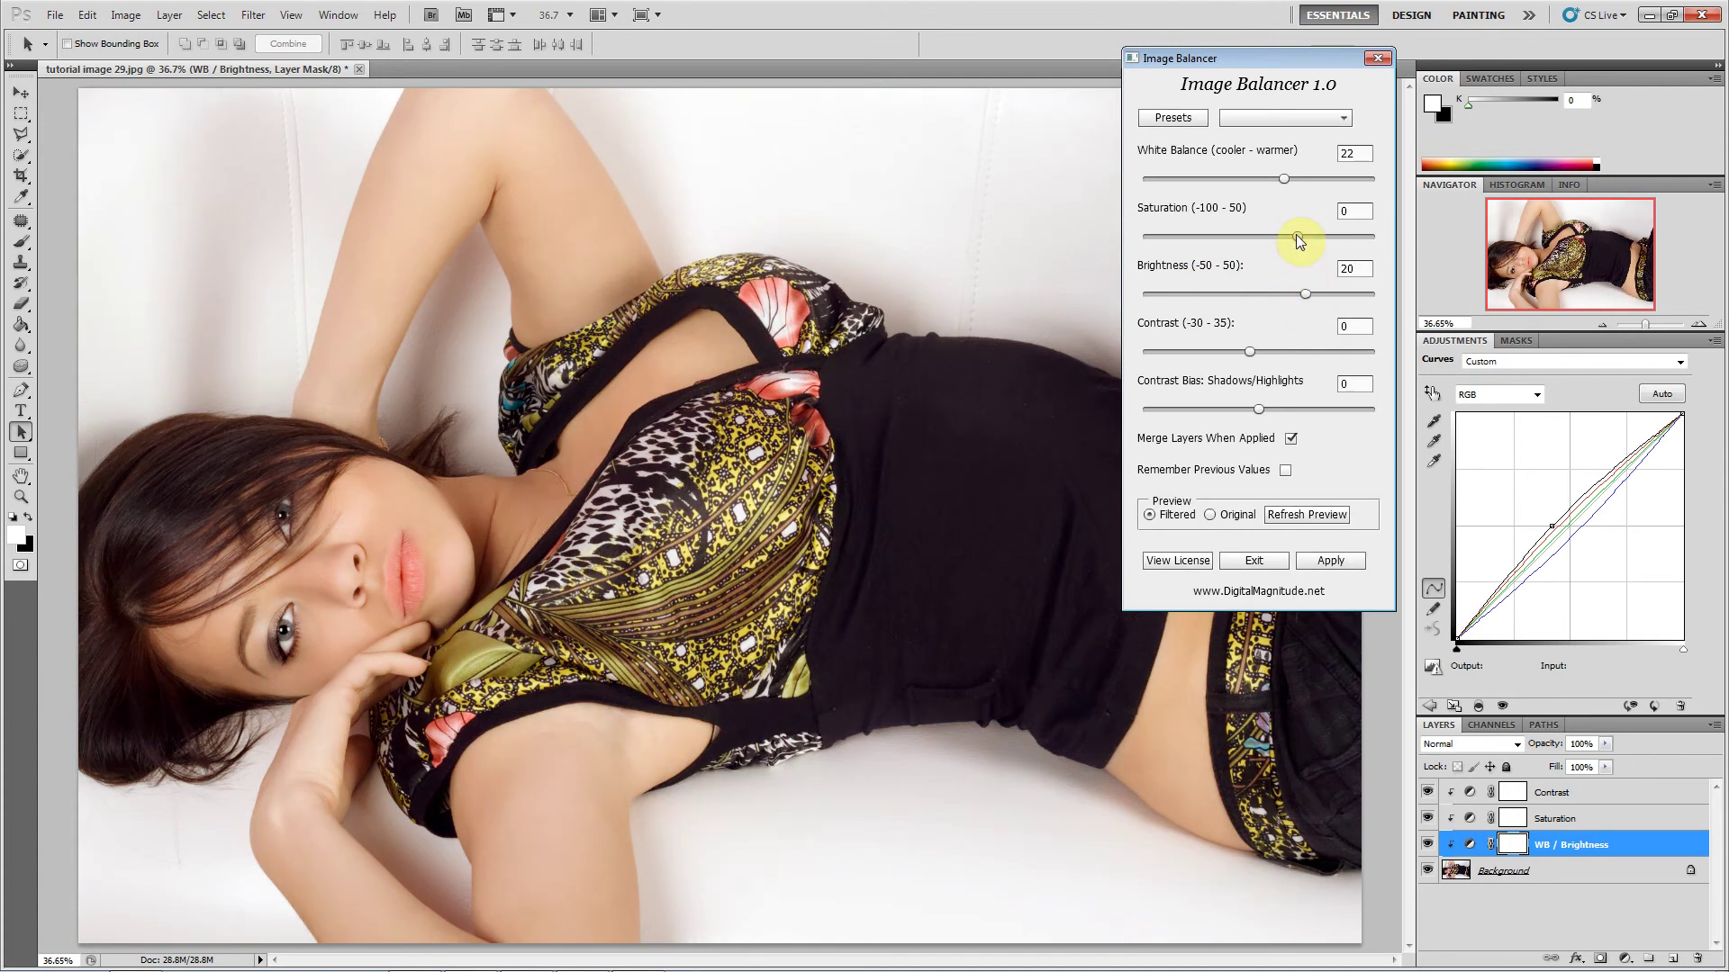
# Raise the Image Balancer Saturation slider to 15 and the Contrast slider to 15.
pyautogui.moveTo(1294, 234); pyautogui.dragTo(1320, 236)
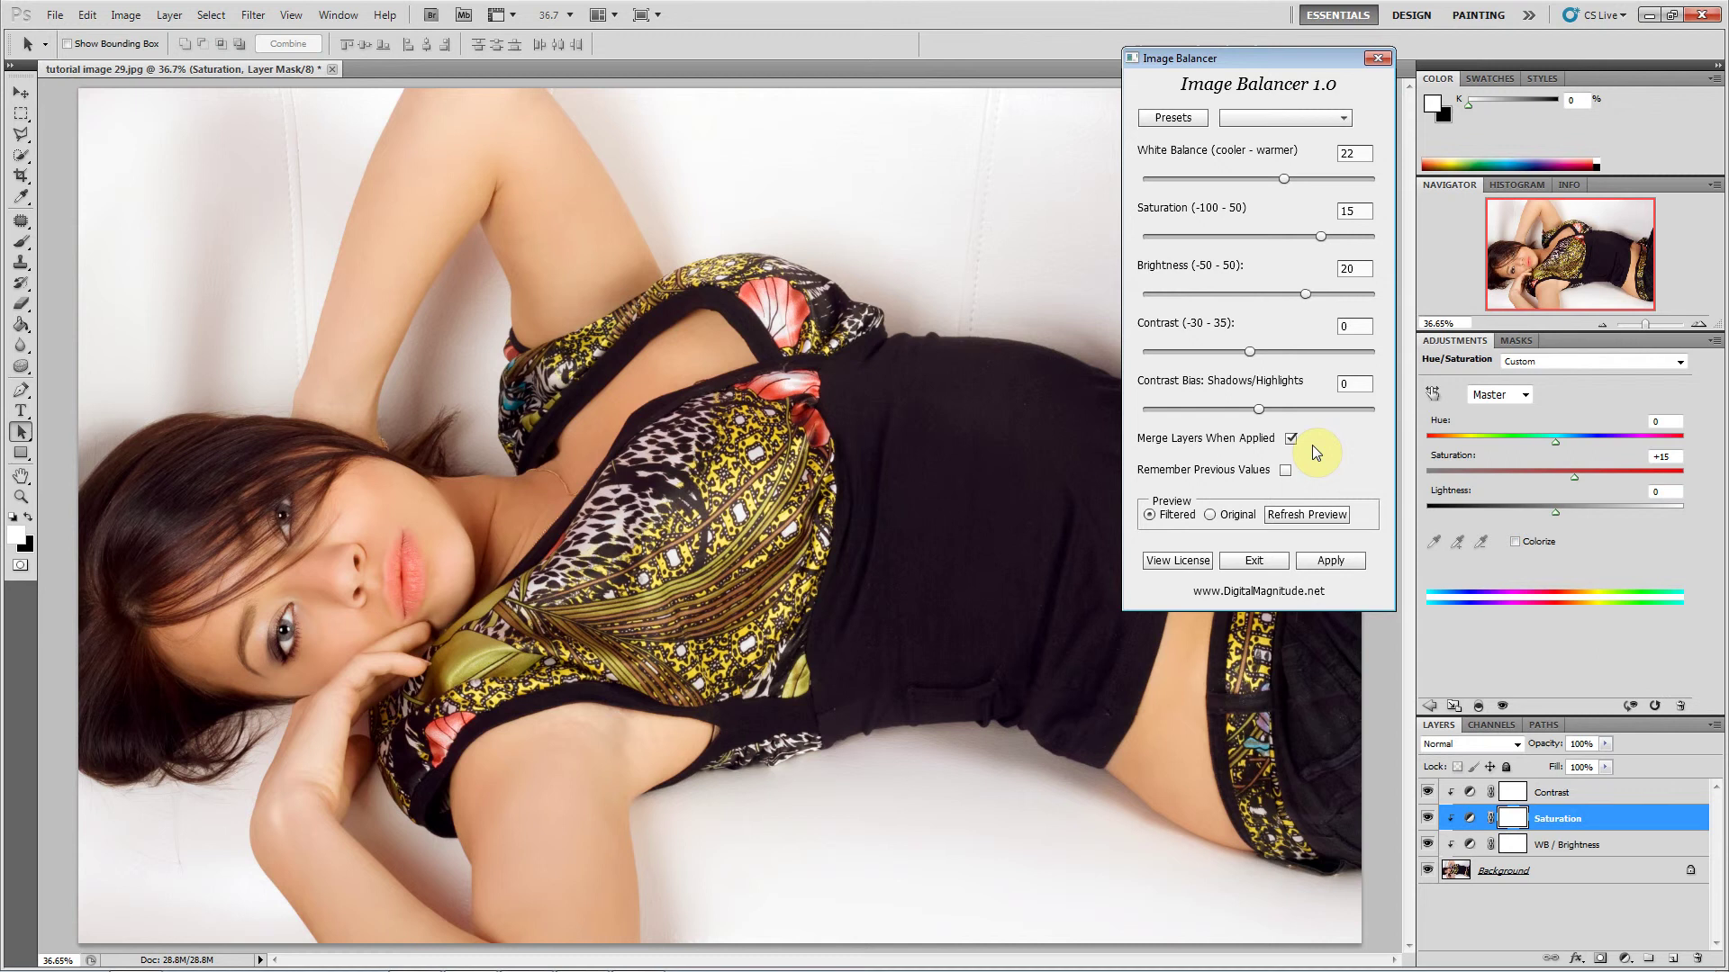
pyautogui.moveTo(1252, 352); pyautogui.dragTo(1289, 352)
pyautogui.moveTo(1303, 354); pyautogui.dragTo(1306, 354)
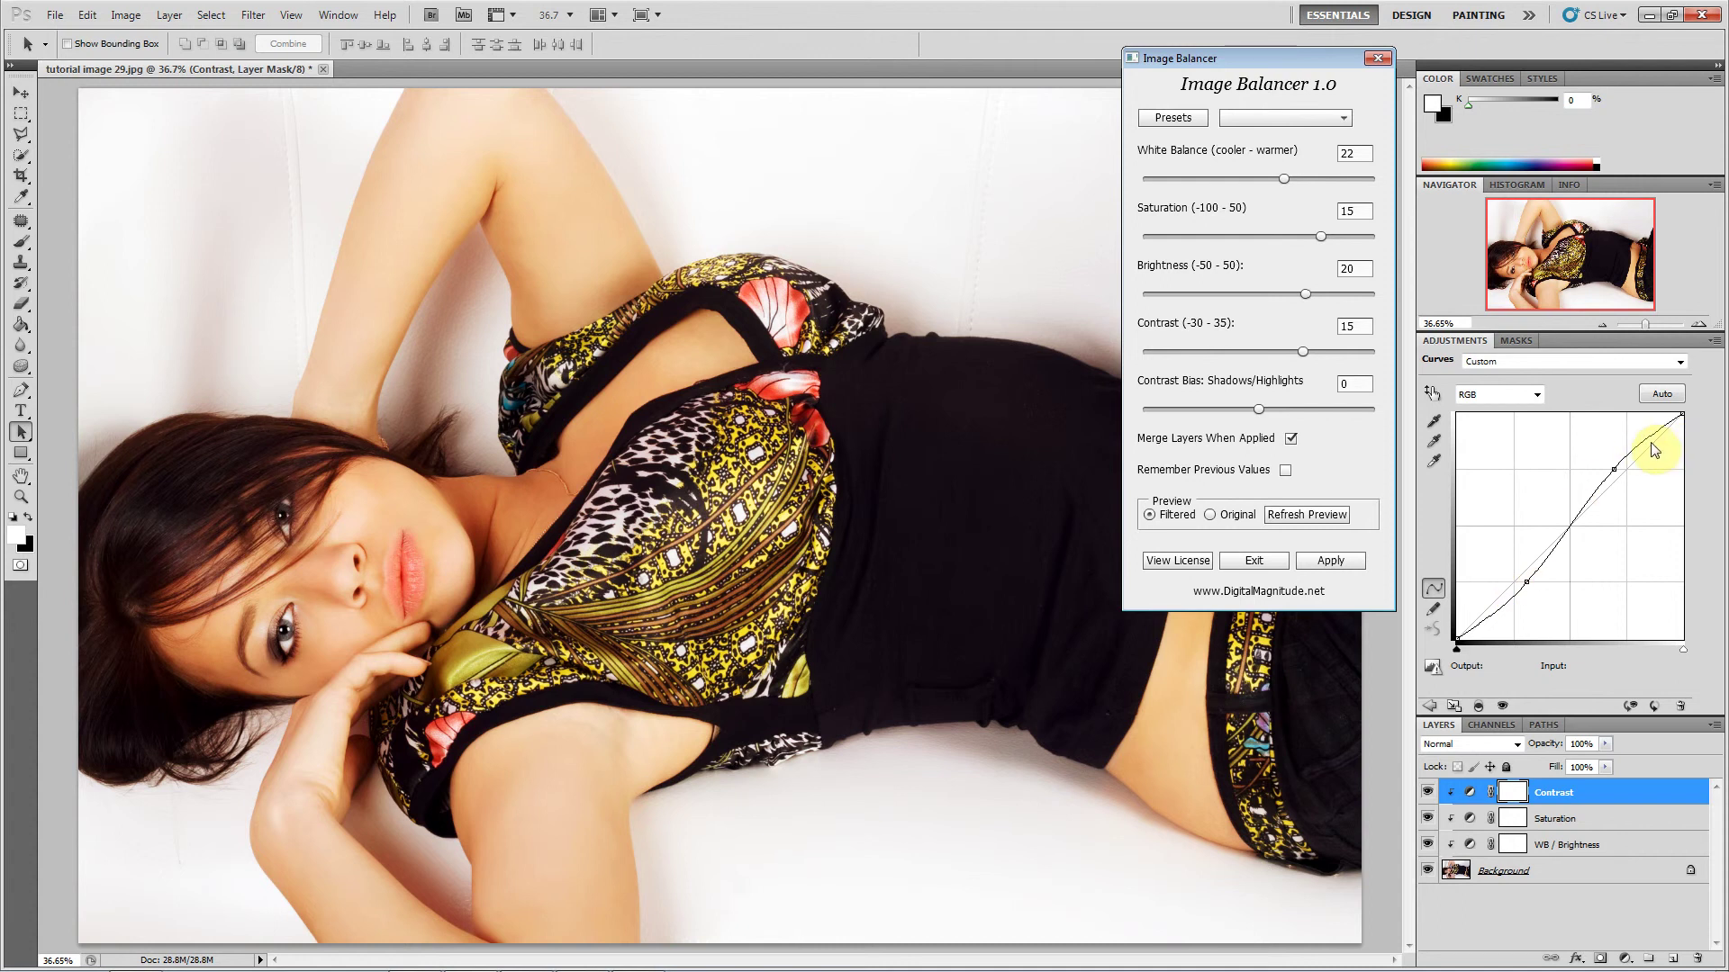
# Try Contrast Bias: Shadows/Highlights values from full highlights to -43, finishing at -100.
pyautogui.moveTo(1258, 412); pyautogui.dragTo(1414, 414)
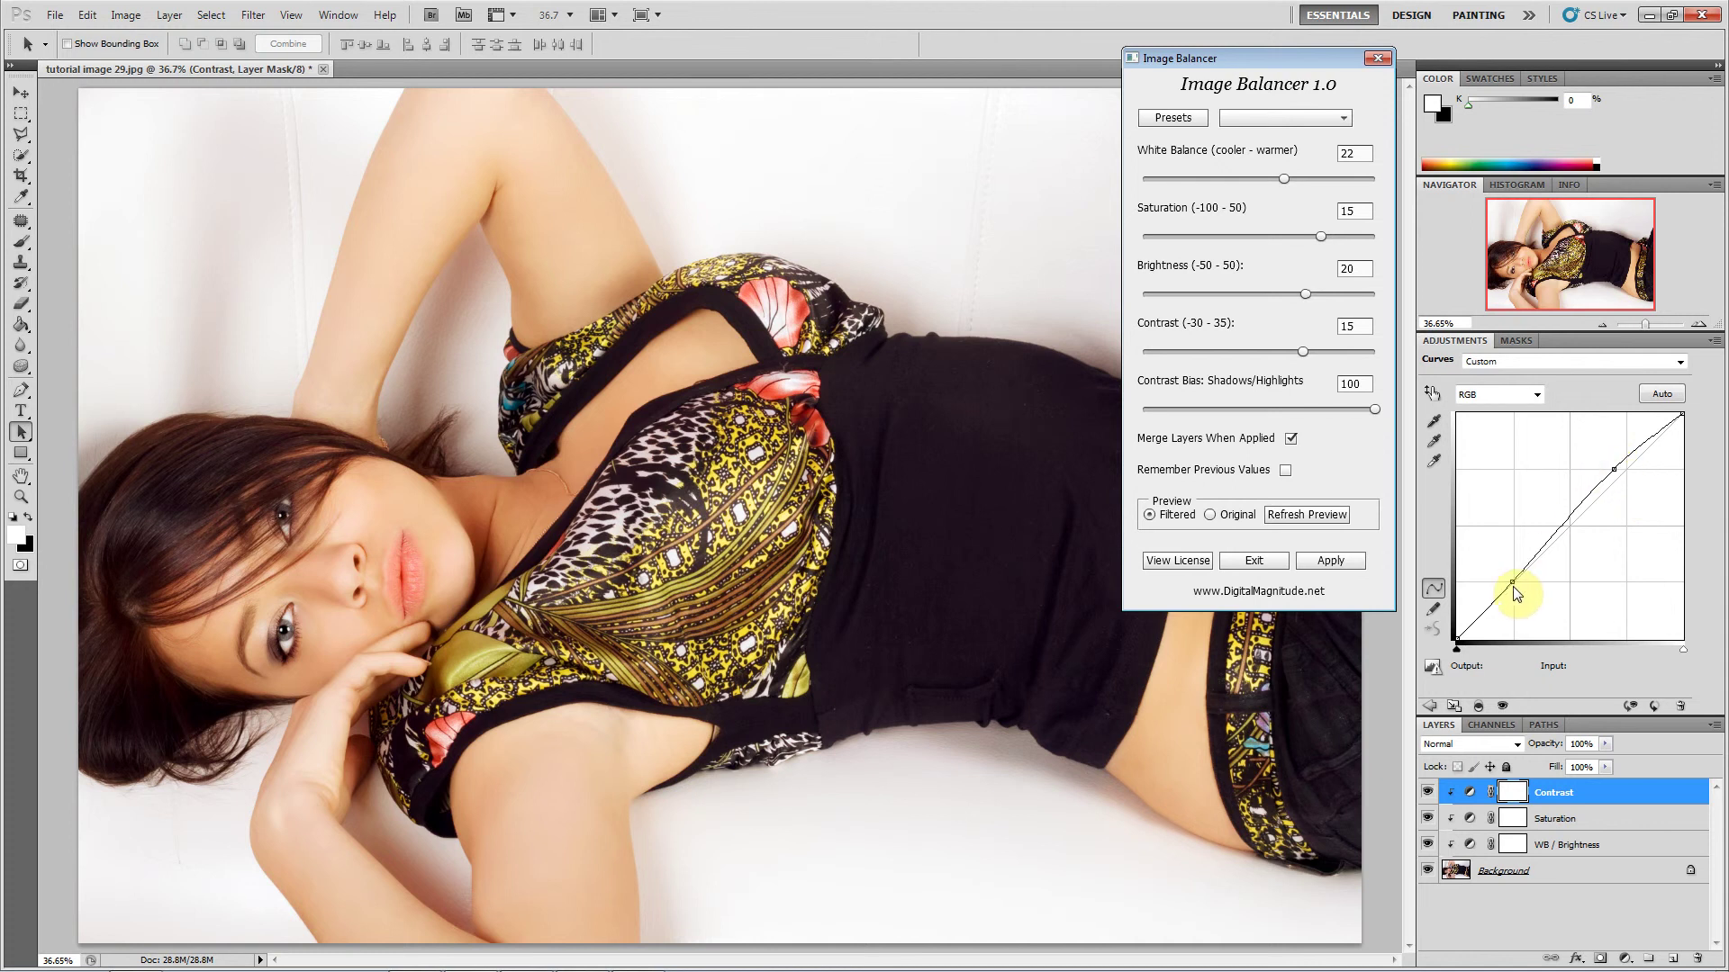
pyautogui.click(1373, 409)
pyautogui.moveTo(1299, 423); pyautogui.dragTo(1142, 416)
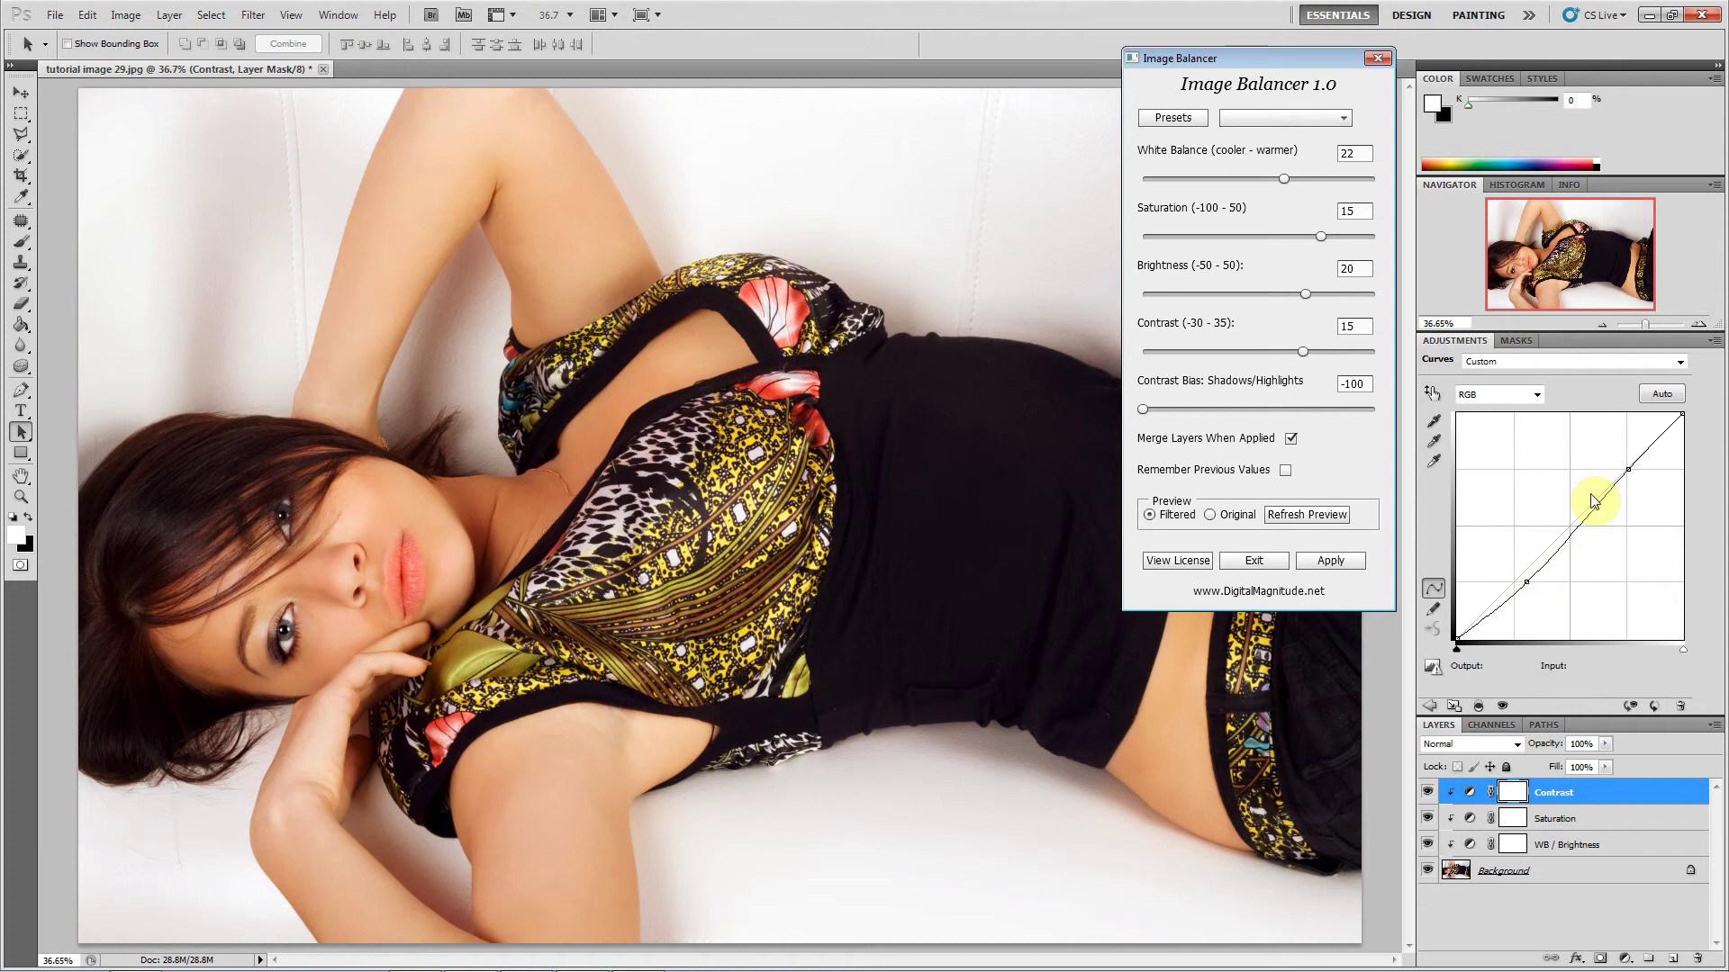
pyautogui.moveTo(1149, 415); pyautogui.dragTo(1212, 412)
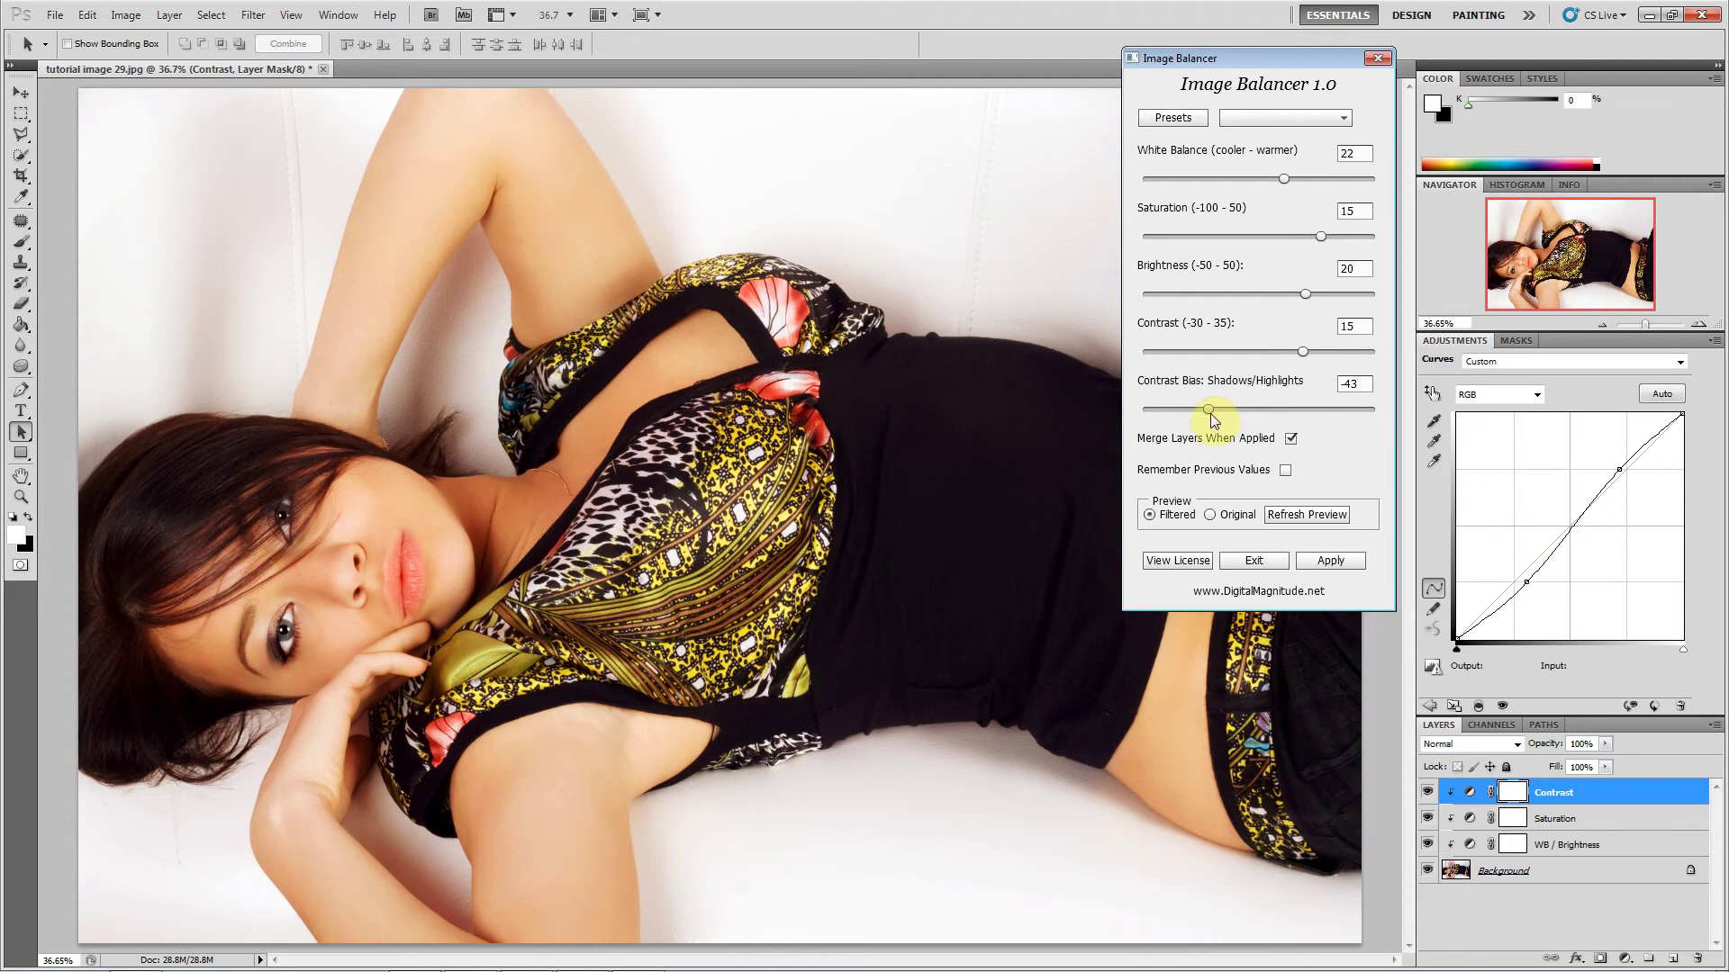
pyautogui.moveTo(1209, 412); pyautogui.dragTo(1125, 428)
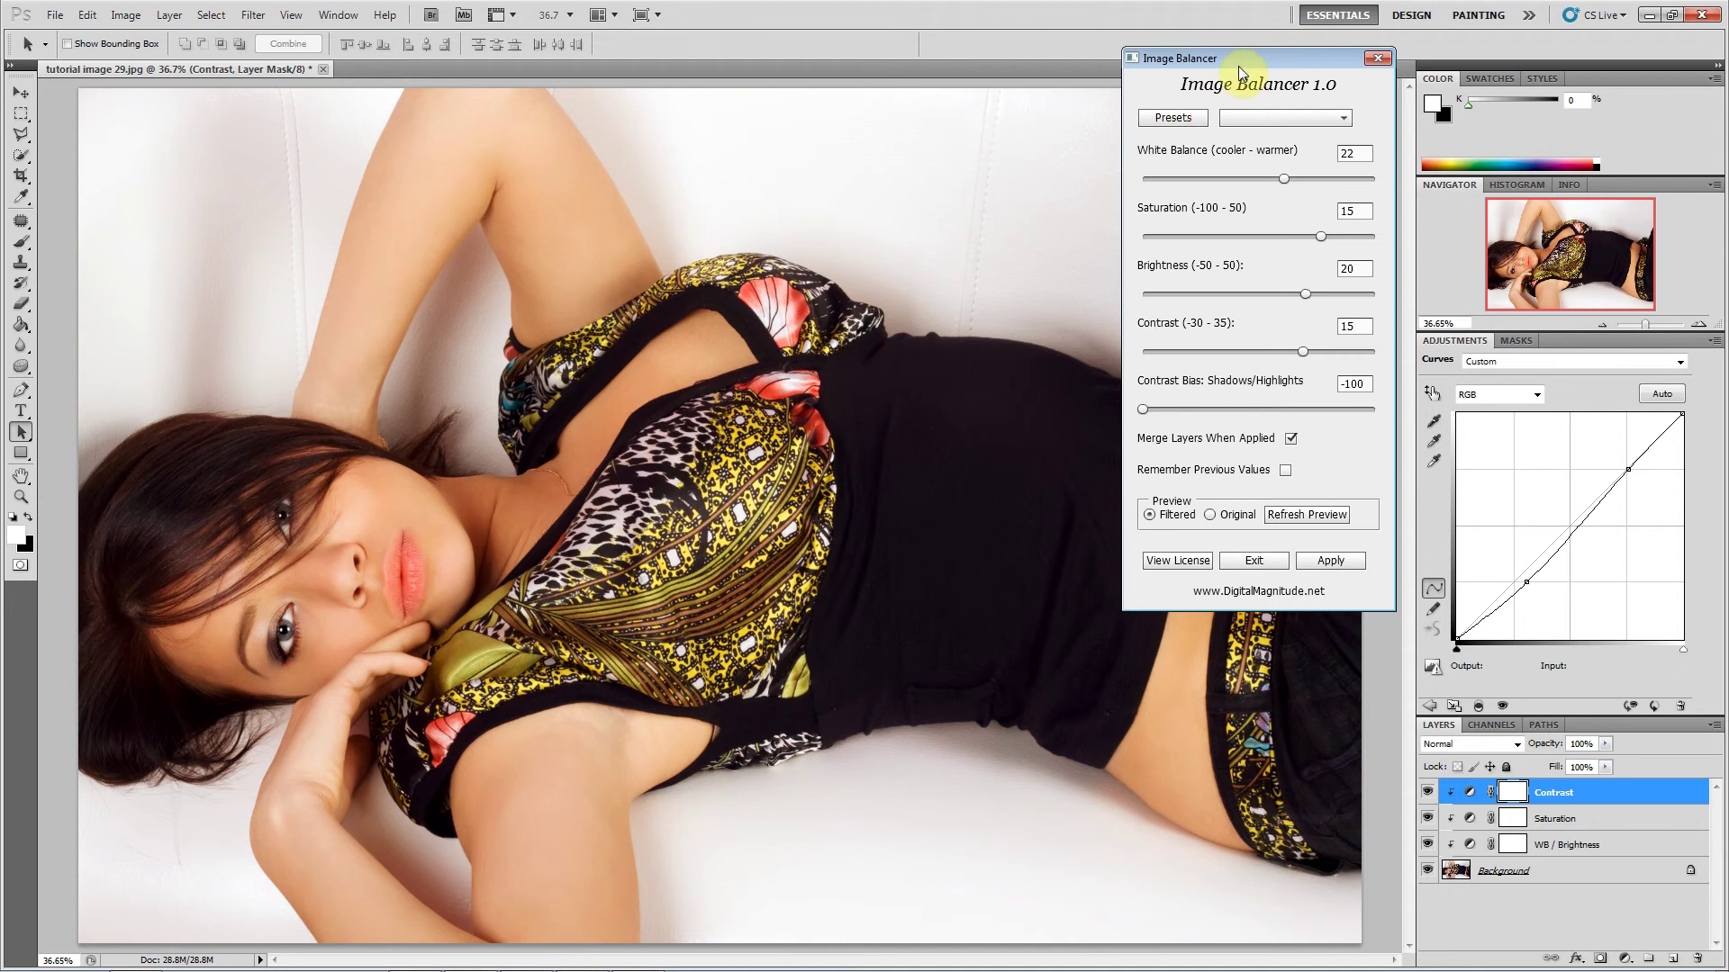
# Untick Merge Layers When Applied and compare the Original and Filtered previews.
pyautogui.moveTo(1250, 61); pyautogui.dragTo(1489, 57)
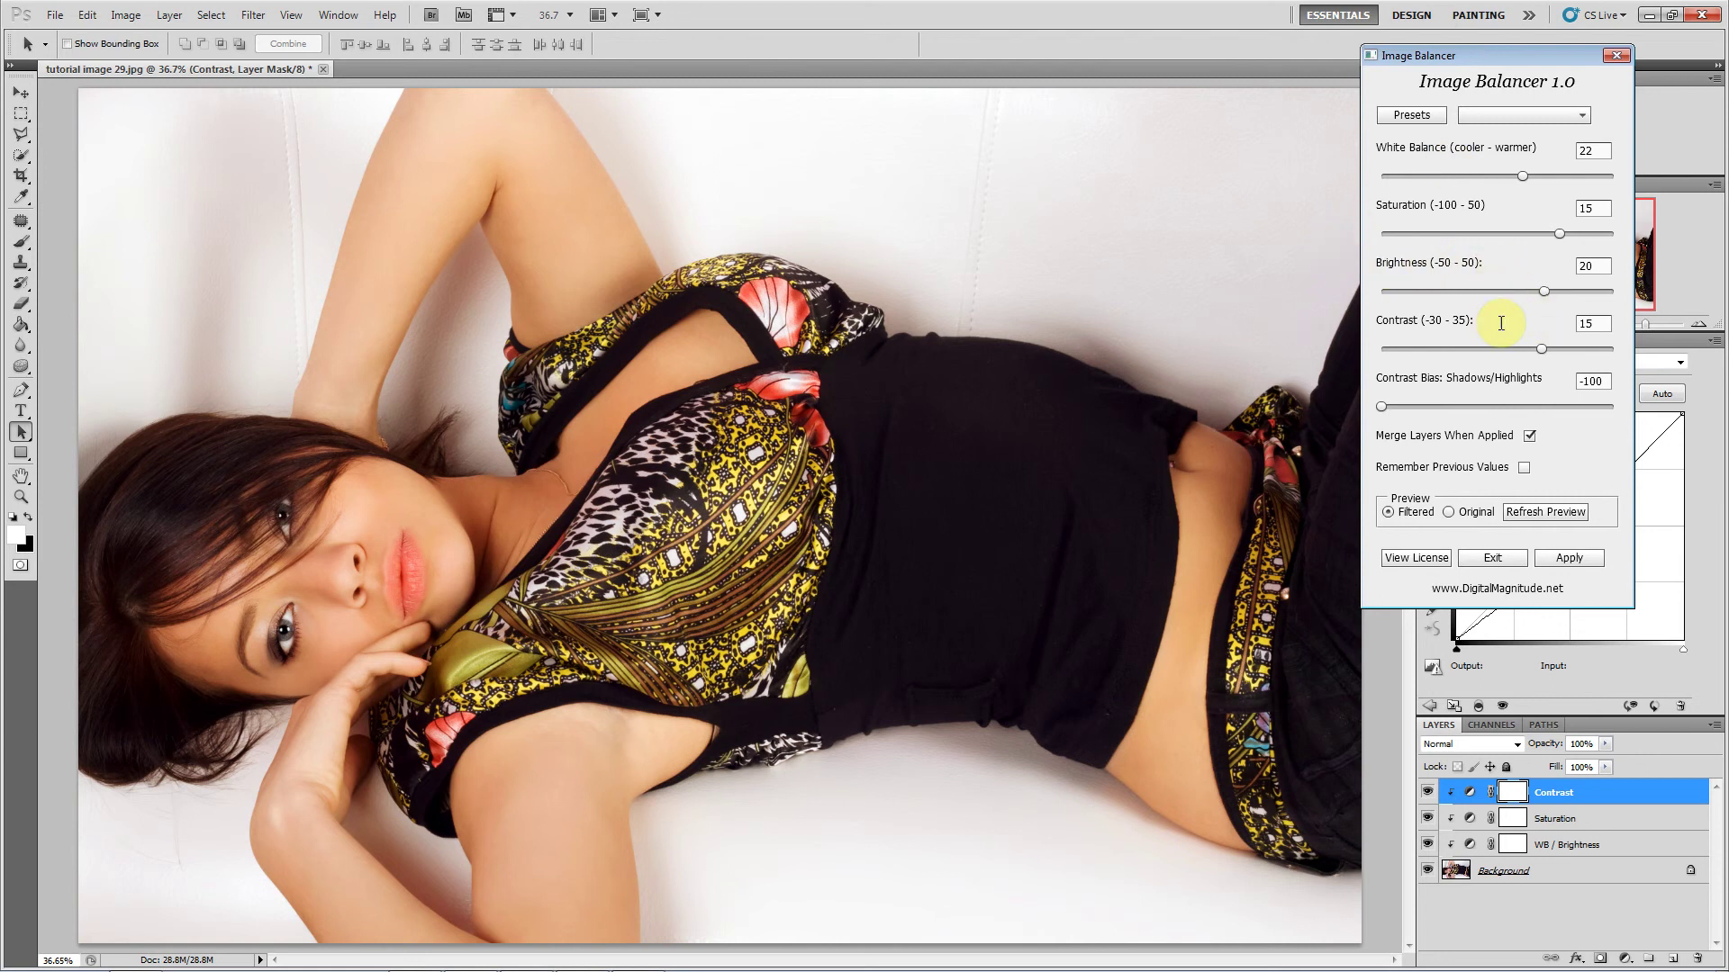
pyautogui.click(1530, 436)
pyautogui.click(1449, 511)
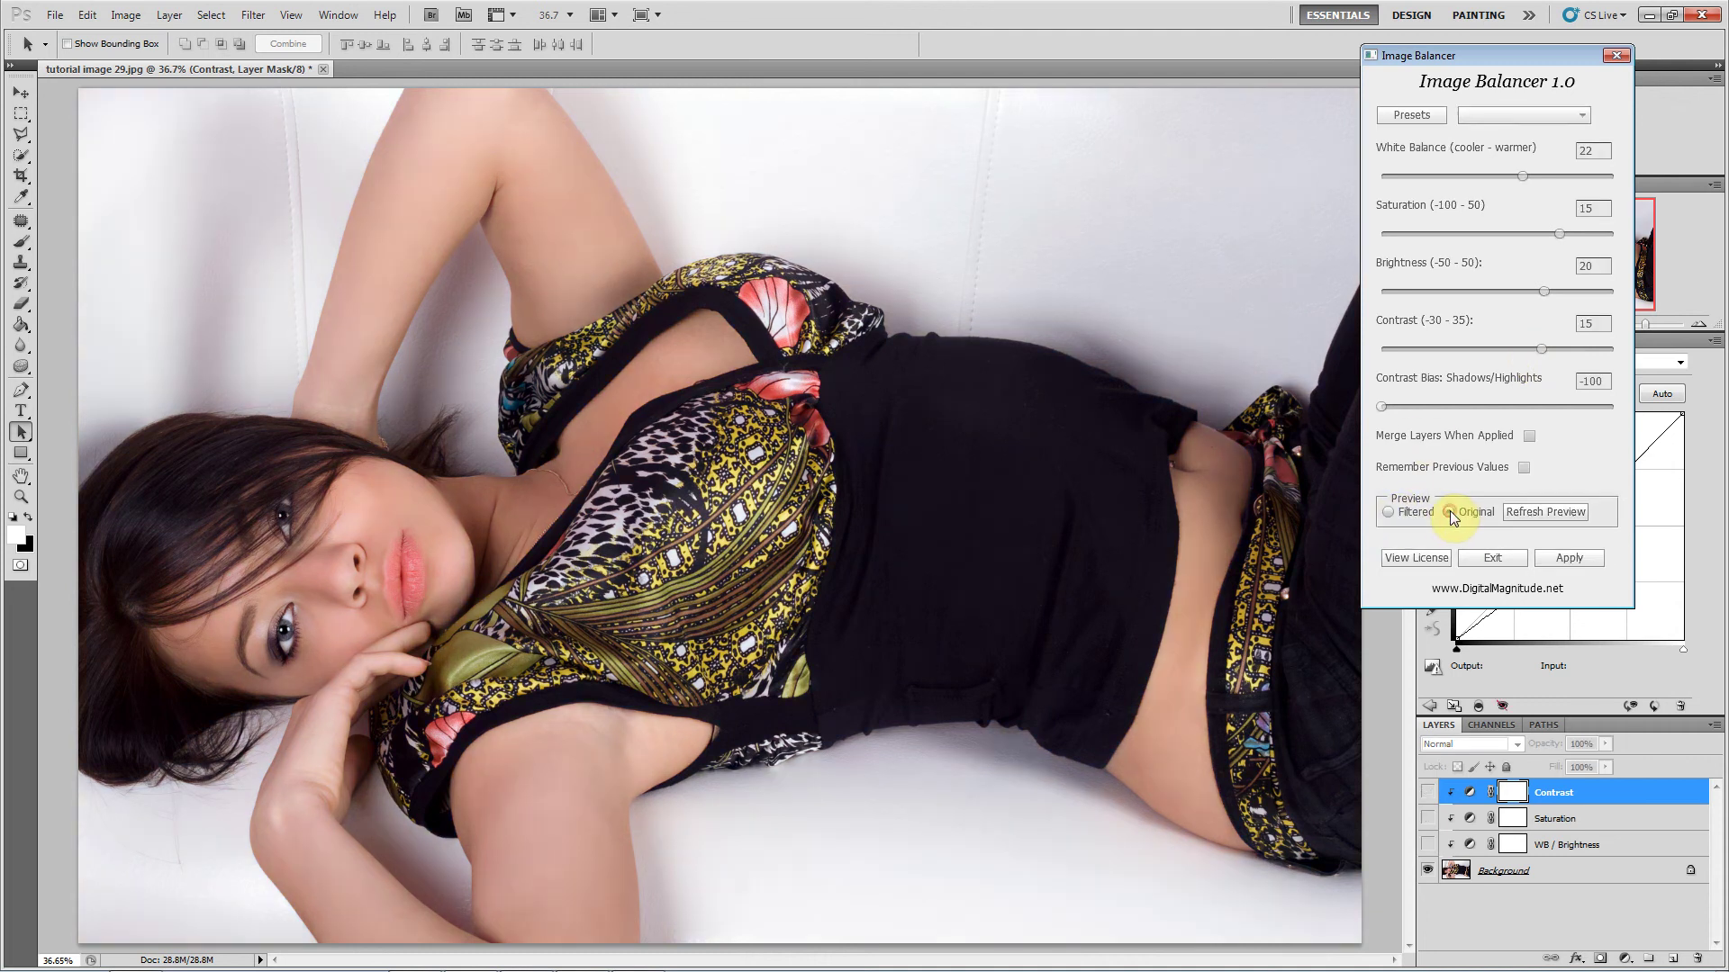
pyautogui.click(1390, 510)
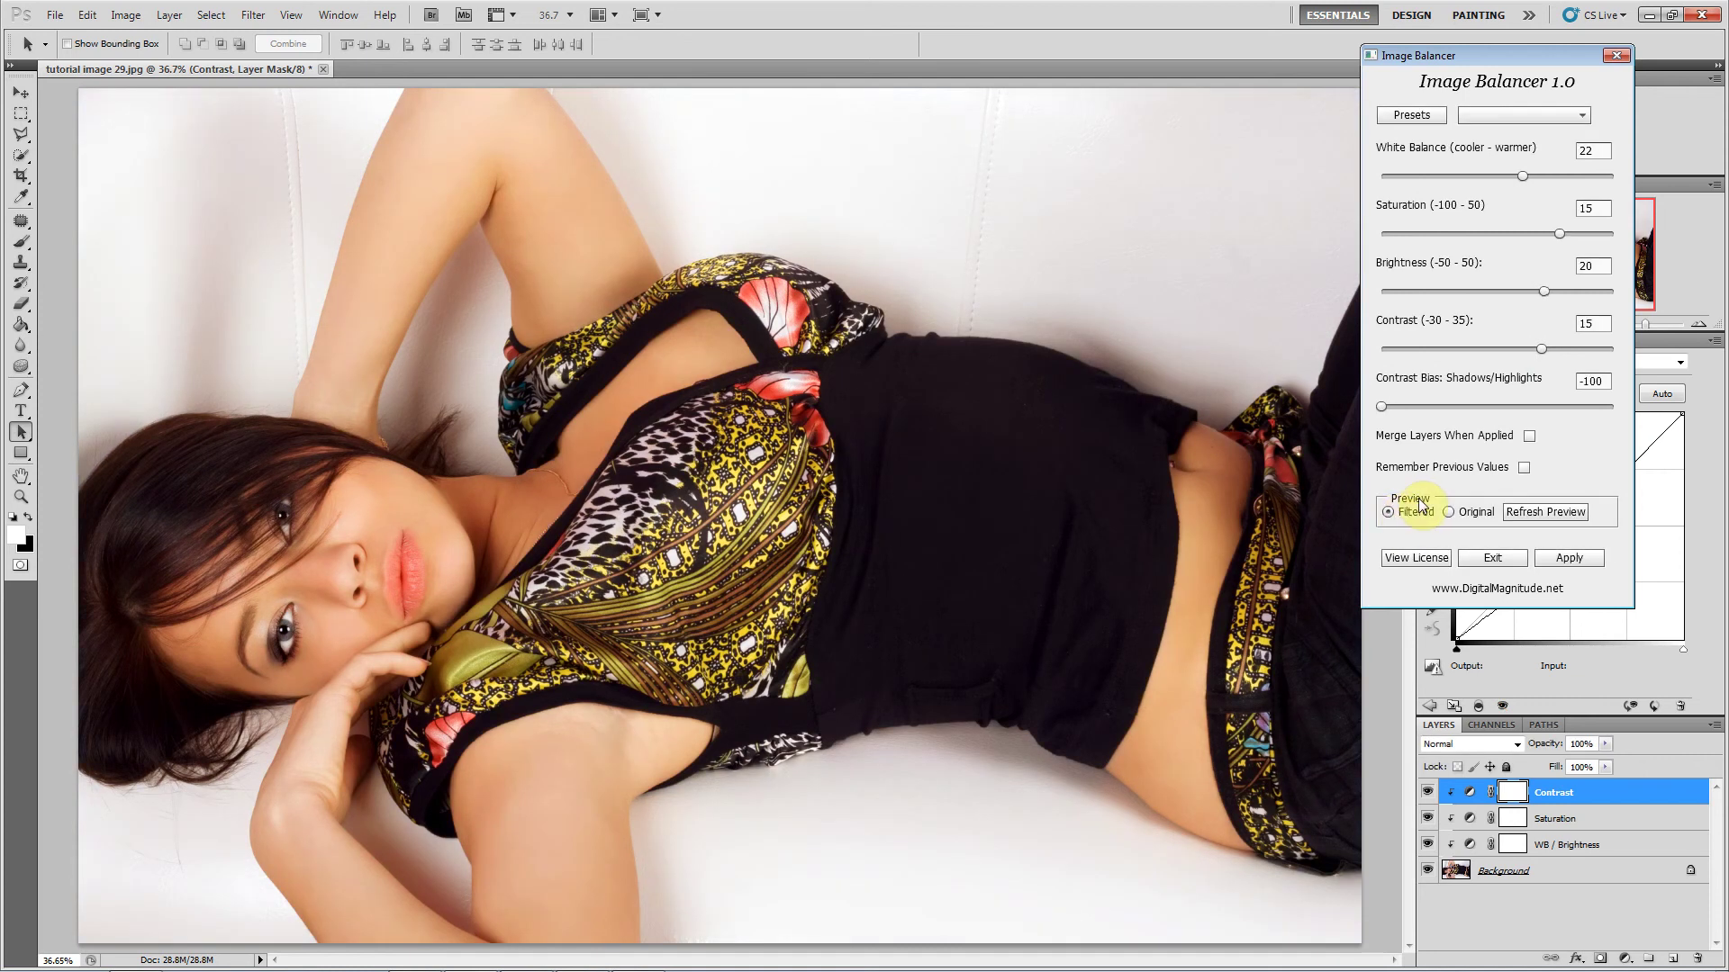
# Save the current balancer settings as a new preset named 'My Preset'.
pyautogui.click(1400, 117)
pyautogui.moveTo(917, 310); pyautogui.dragTo(1565, 315)
pyautogui.click(1546, 379)
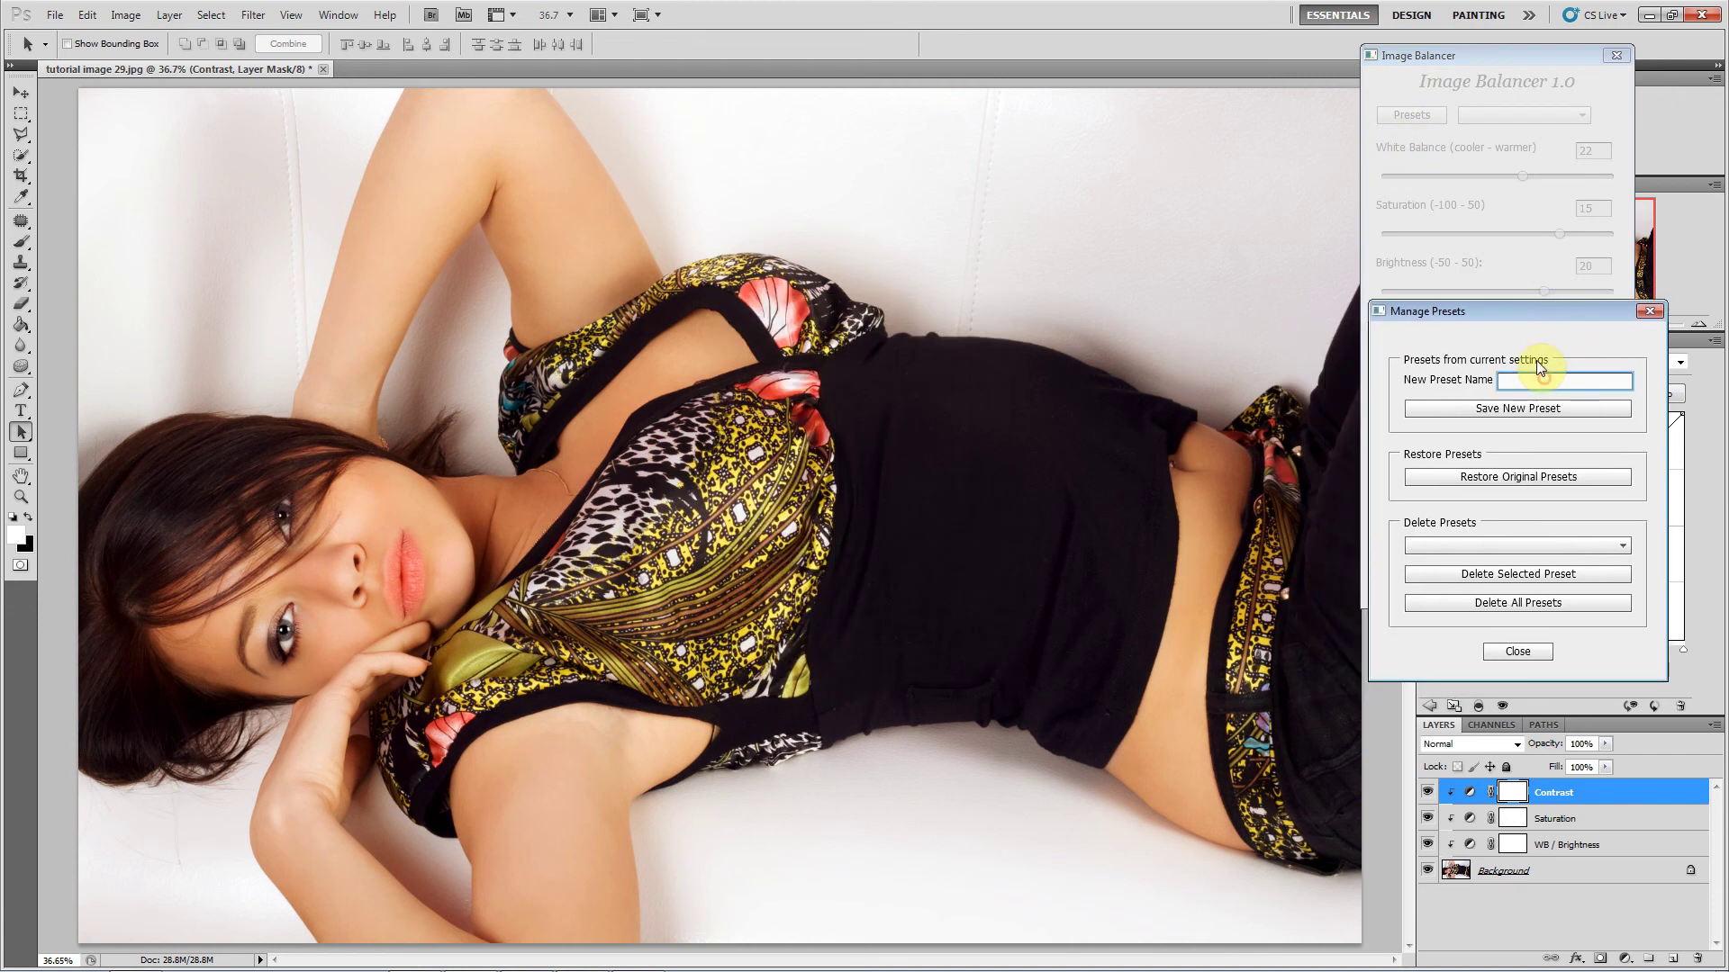
pyautogui.write('My Preset')
pyautogui.click(1563, 411)
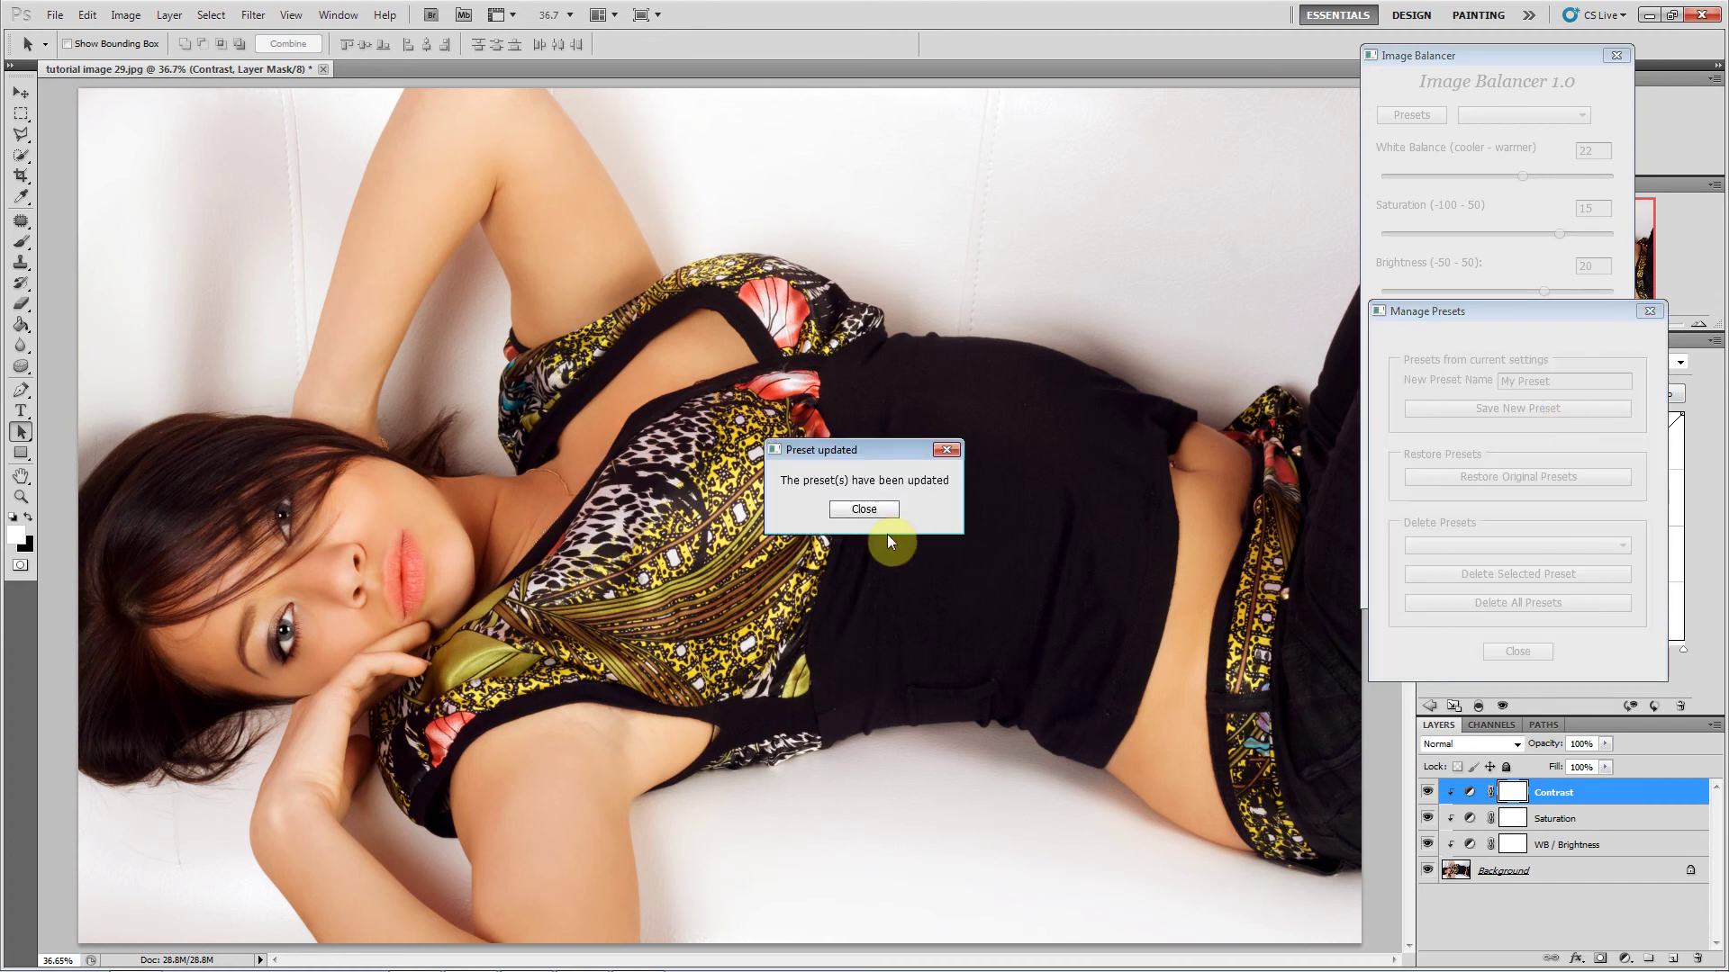
pyautogui.click(875, 511)
pyautogui.click(1517, 651)
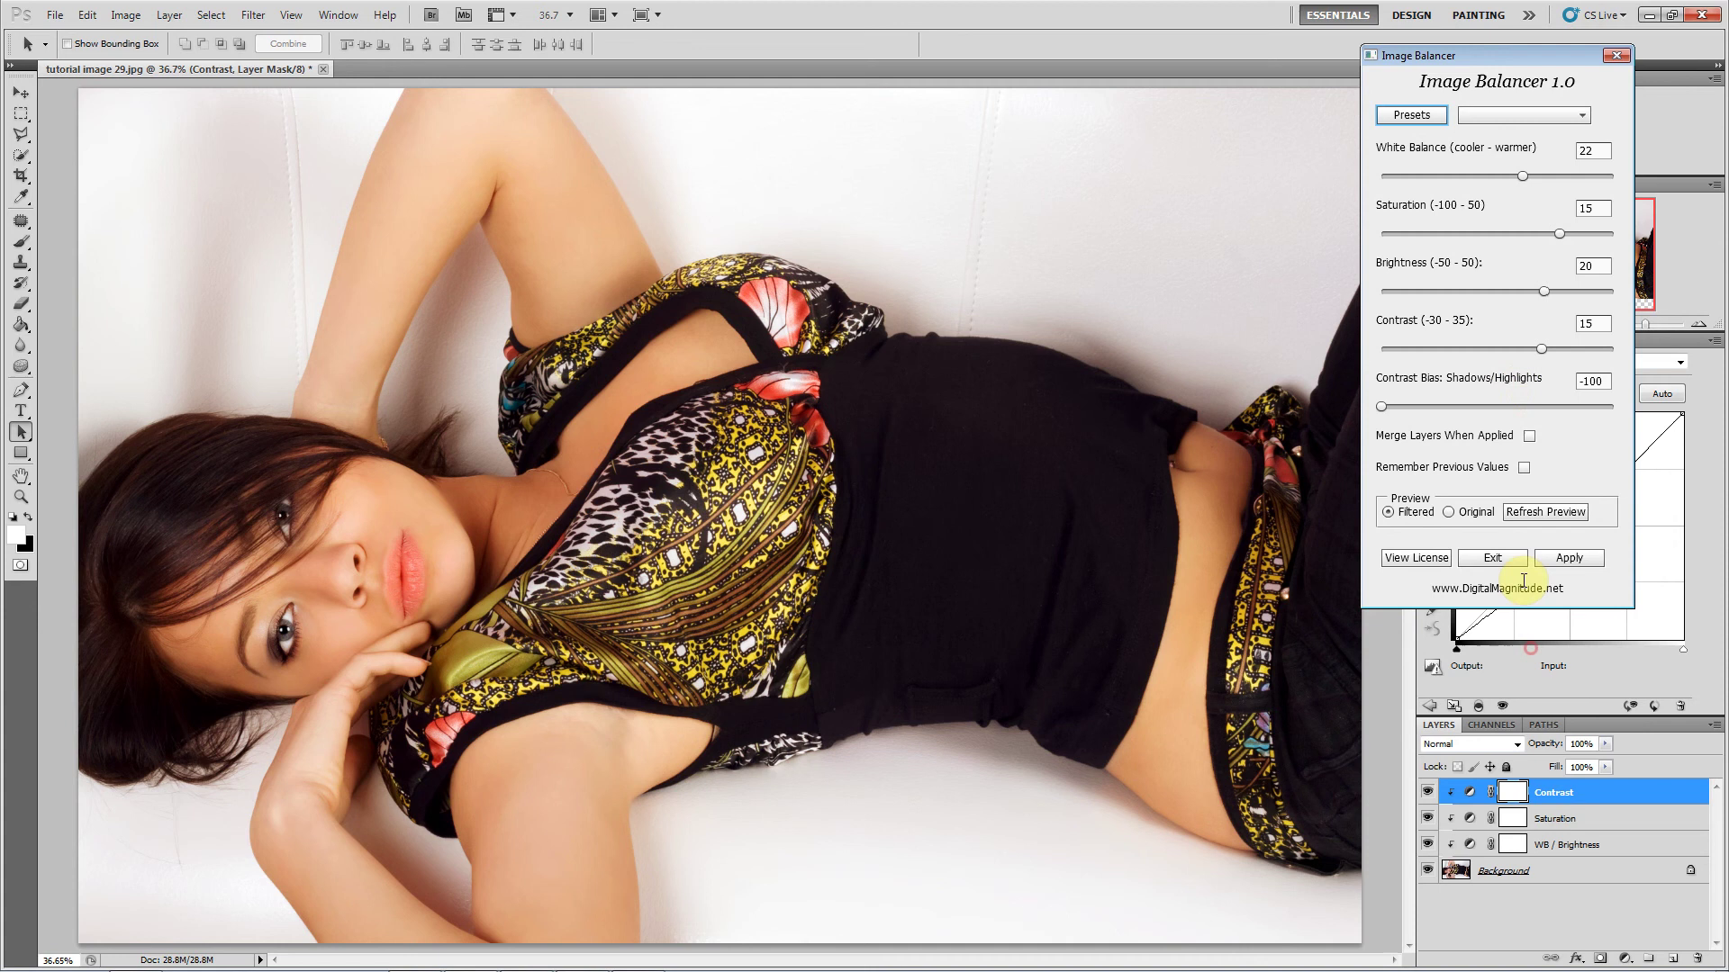
# Load the 0_Reset preset to clear the settings, then reload My Preset.
pyautogui.click(1524, 115)
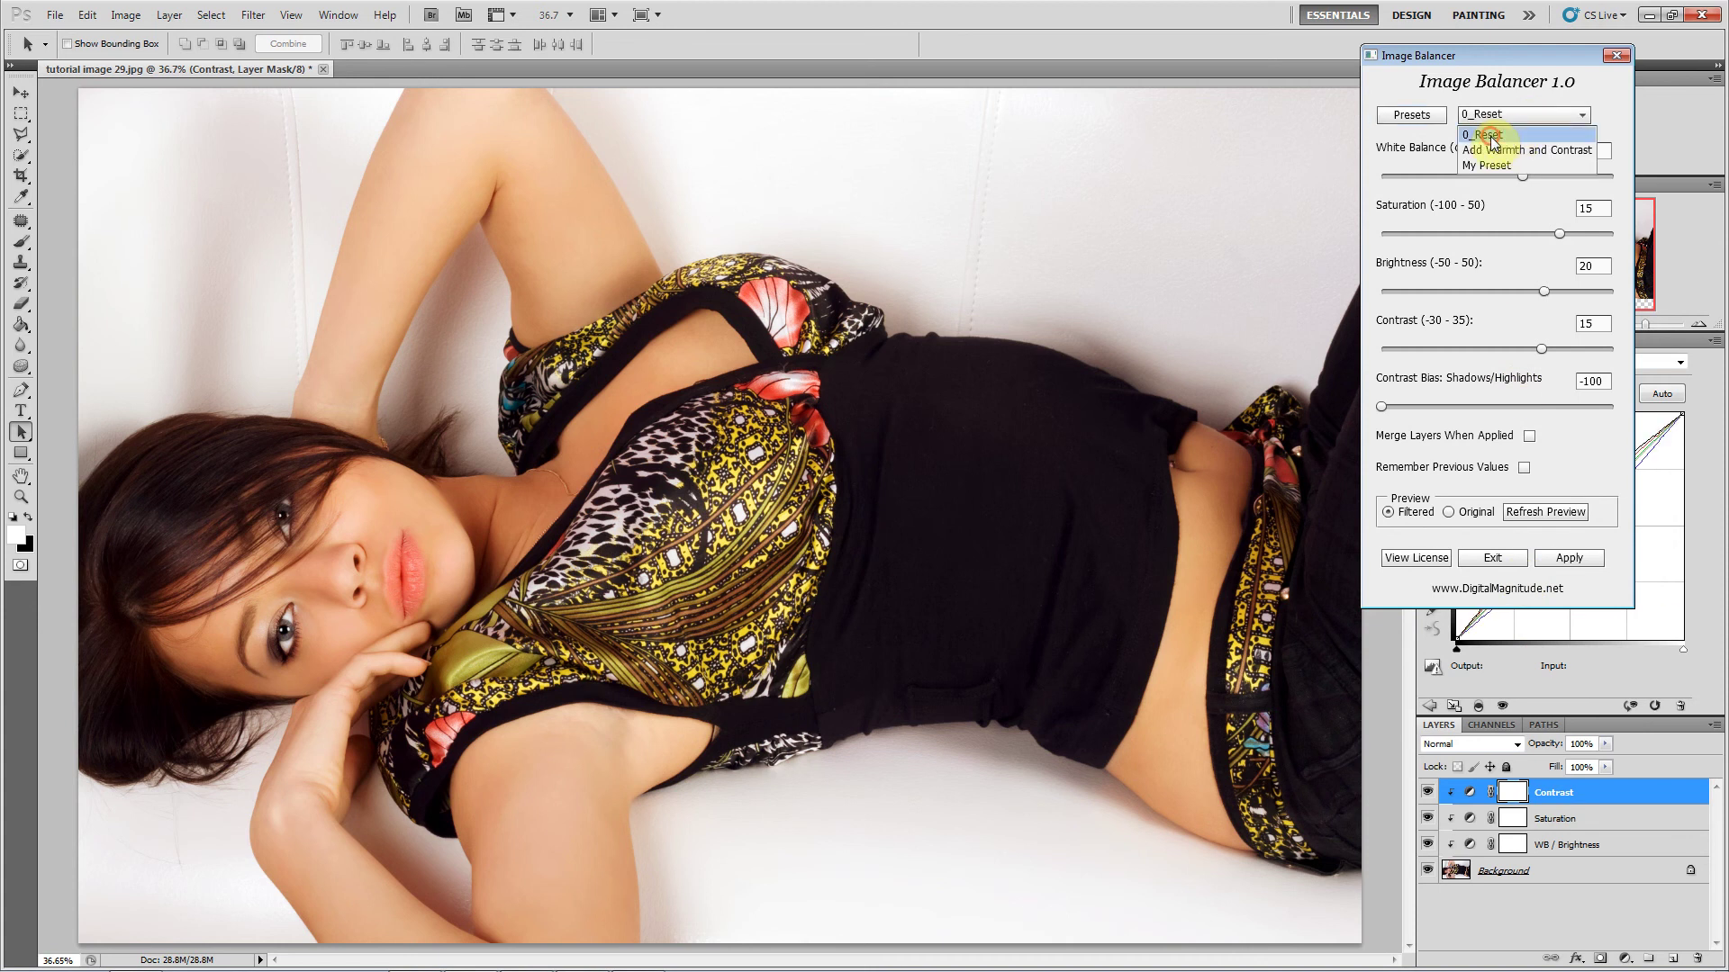
pyautogui.click(1491, 135)
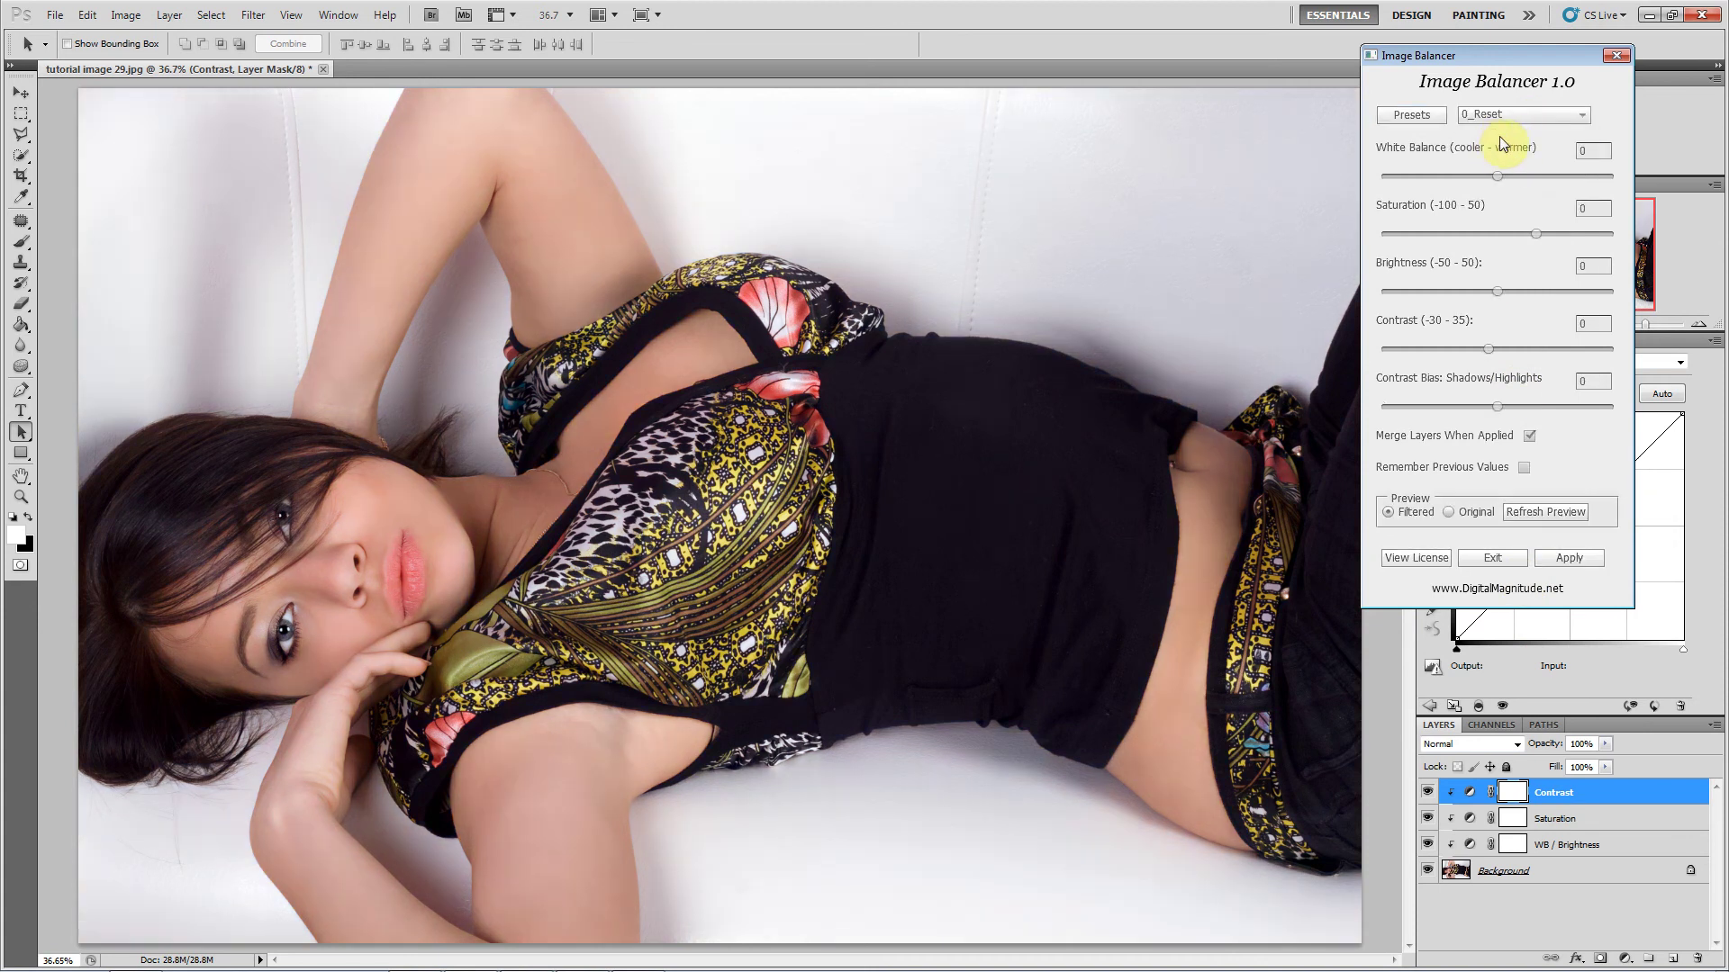
pyautogui.click(1577, 112)
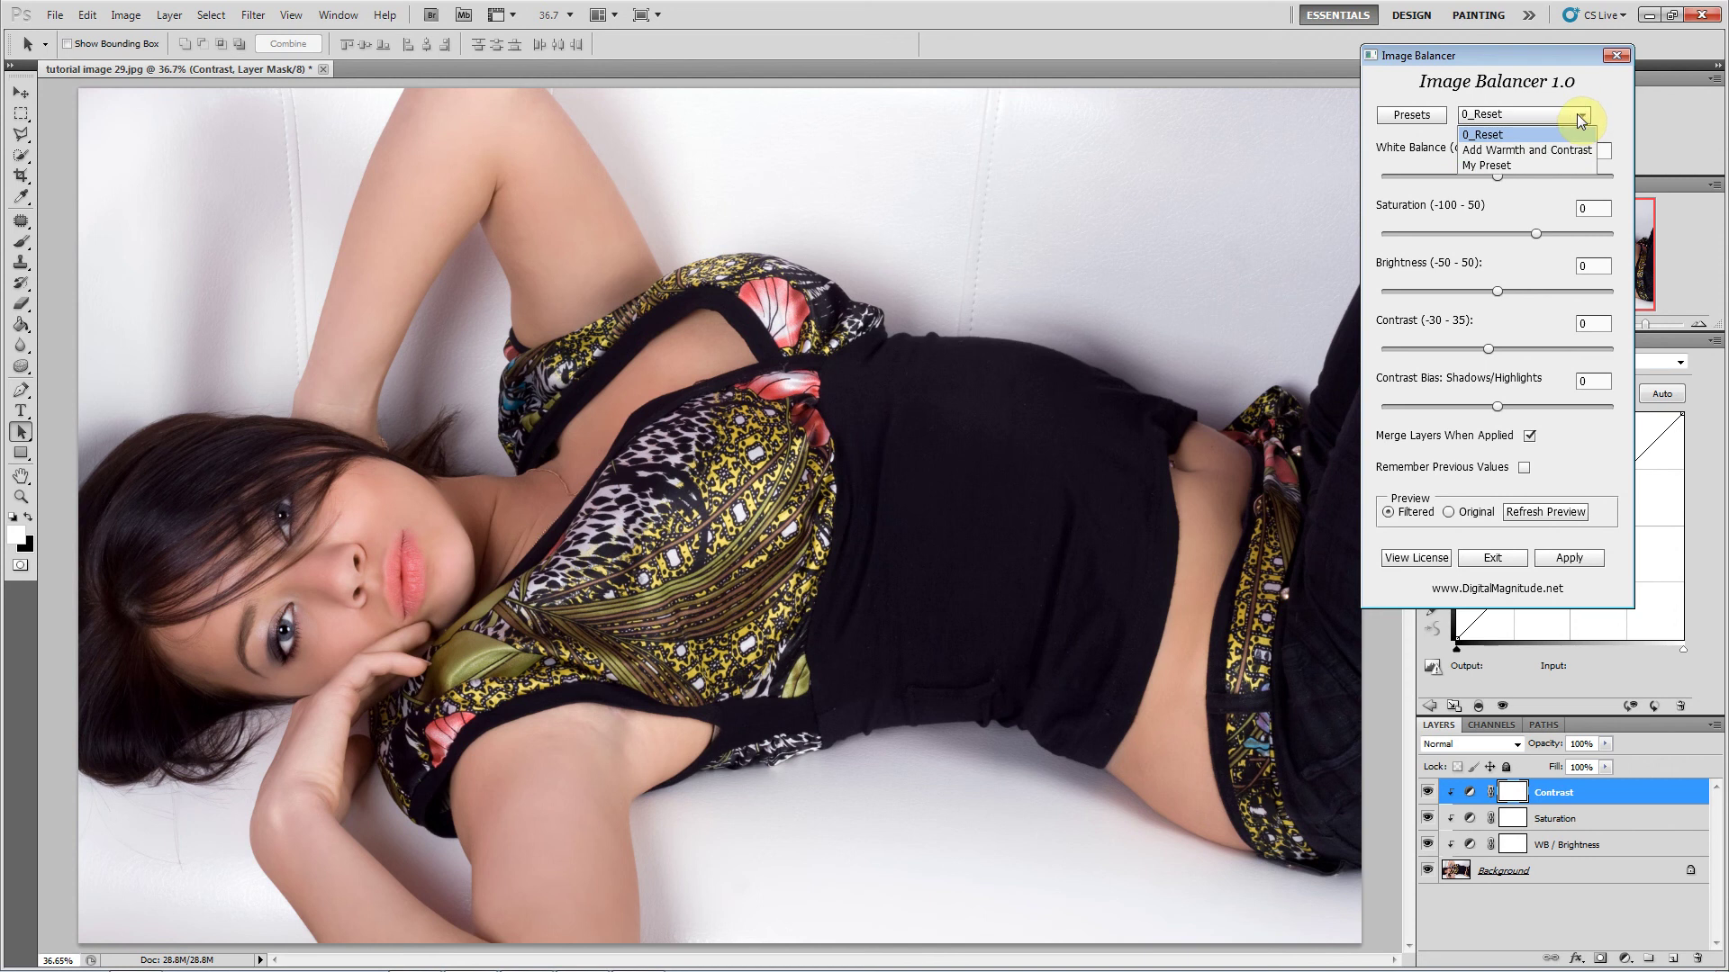
pyautogui.click(1521, 165)
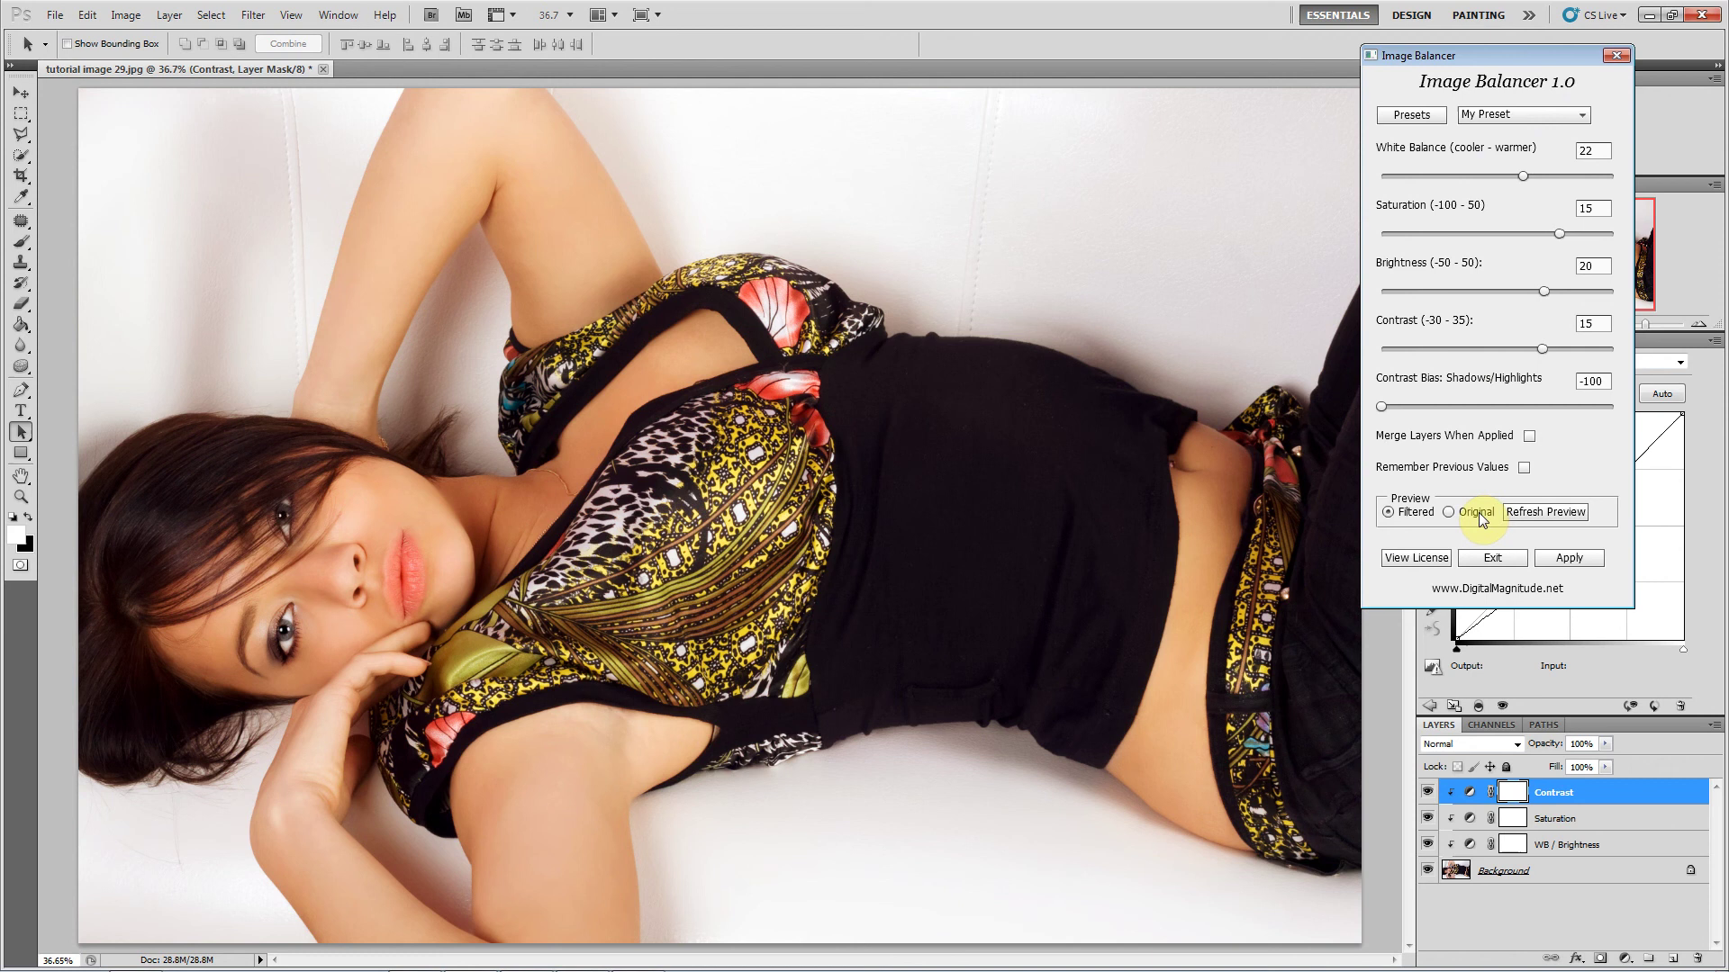
# Apply the balancer, review the Saturation and WB / Brightness layers, and raise the Contrast curve's upper point.
pyautogui.click(1545, 559)
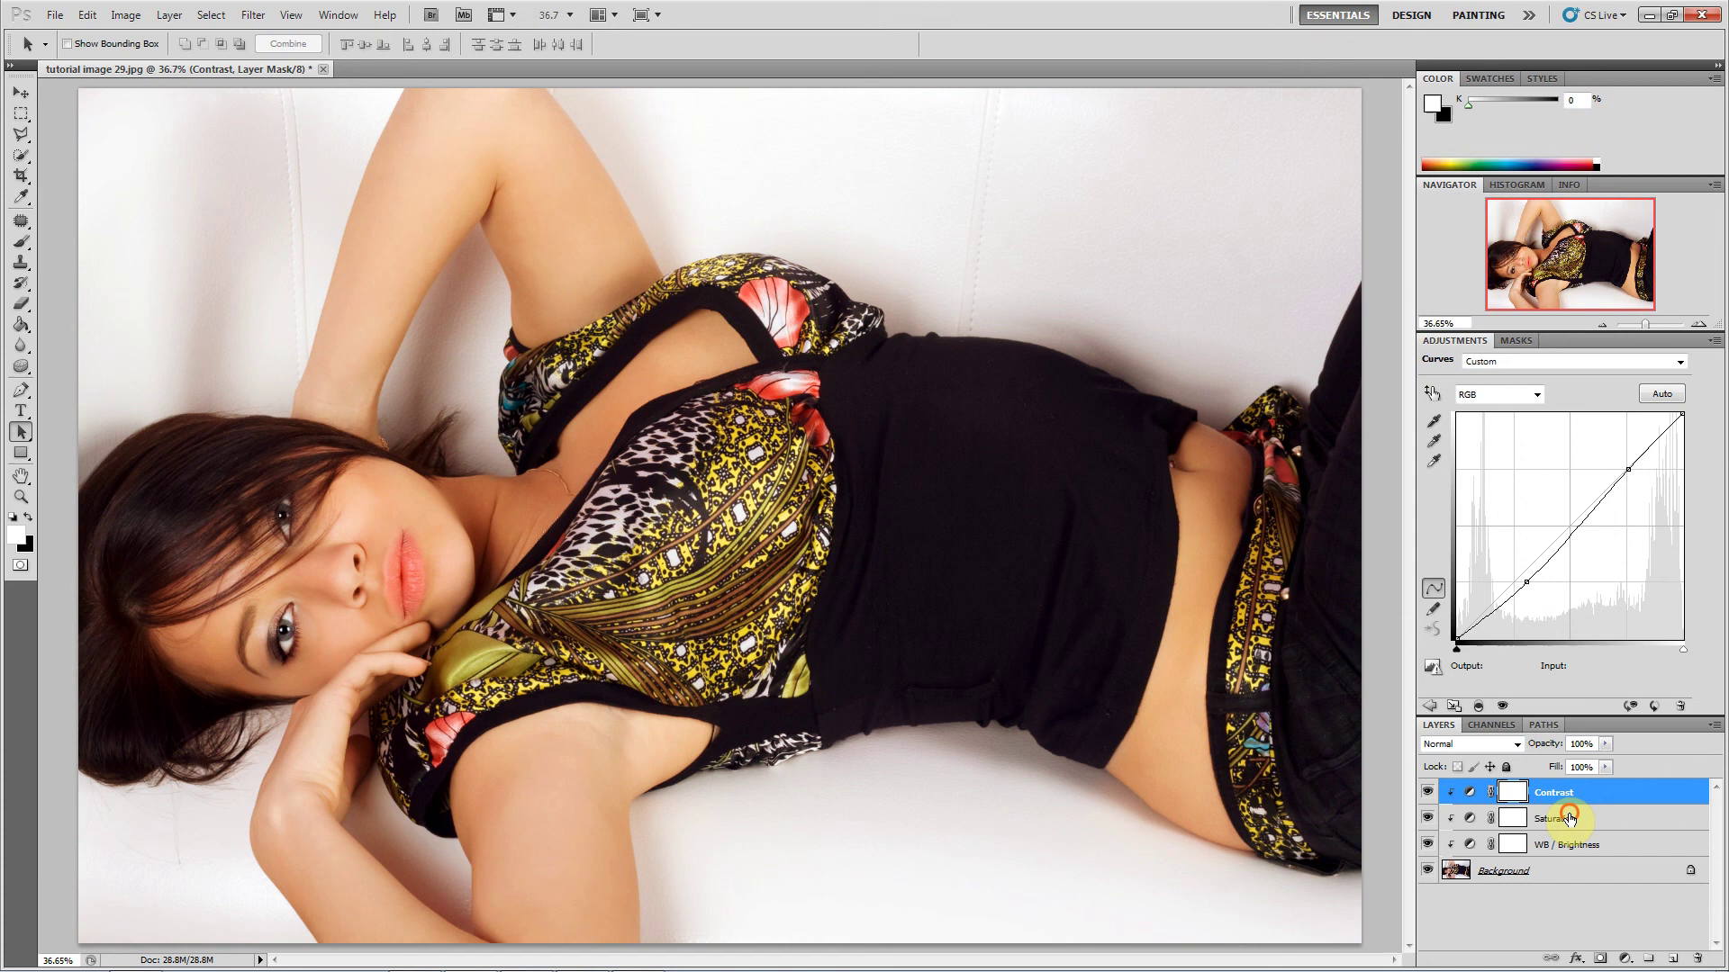
pyautogui.click(1570, 818)
pyautogui.click(1578, 843)
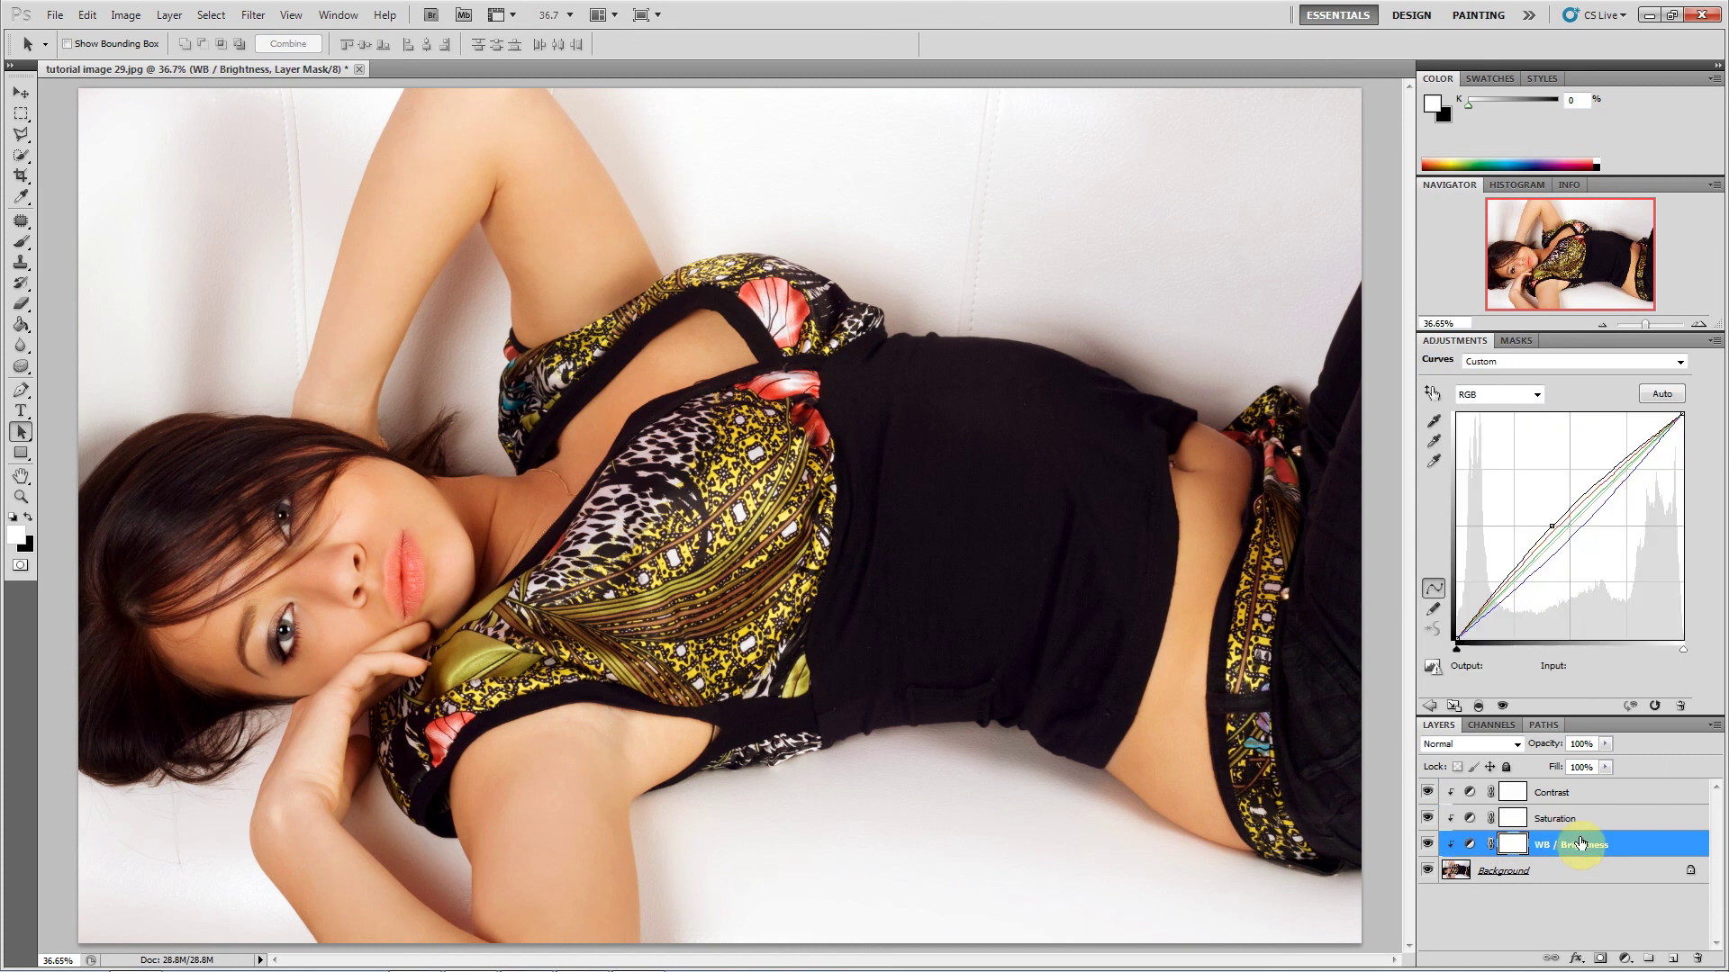
pyautogui.click(1572, 792)
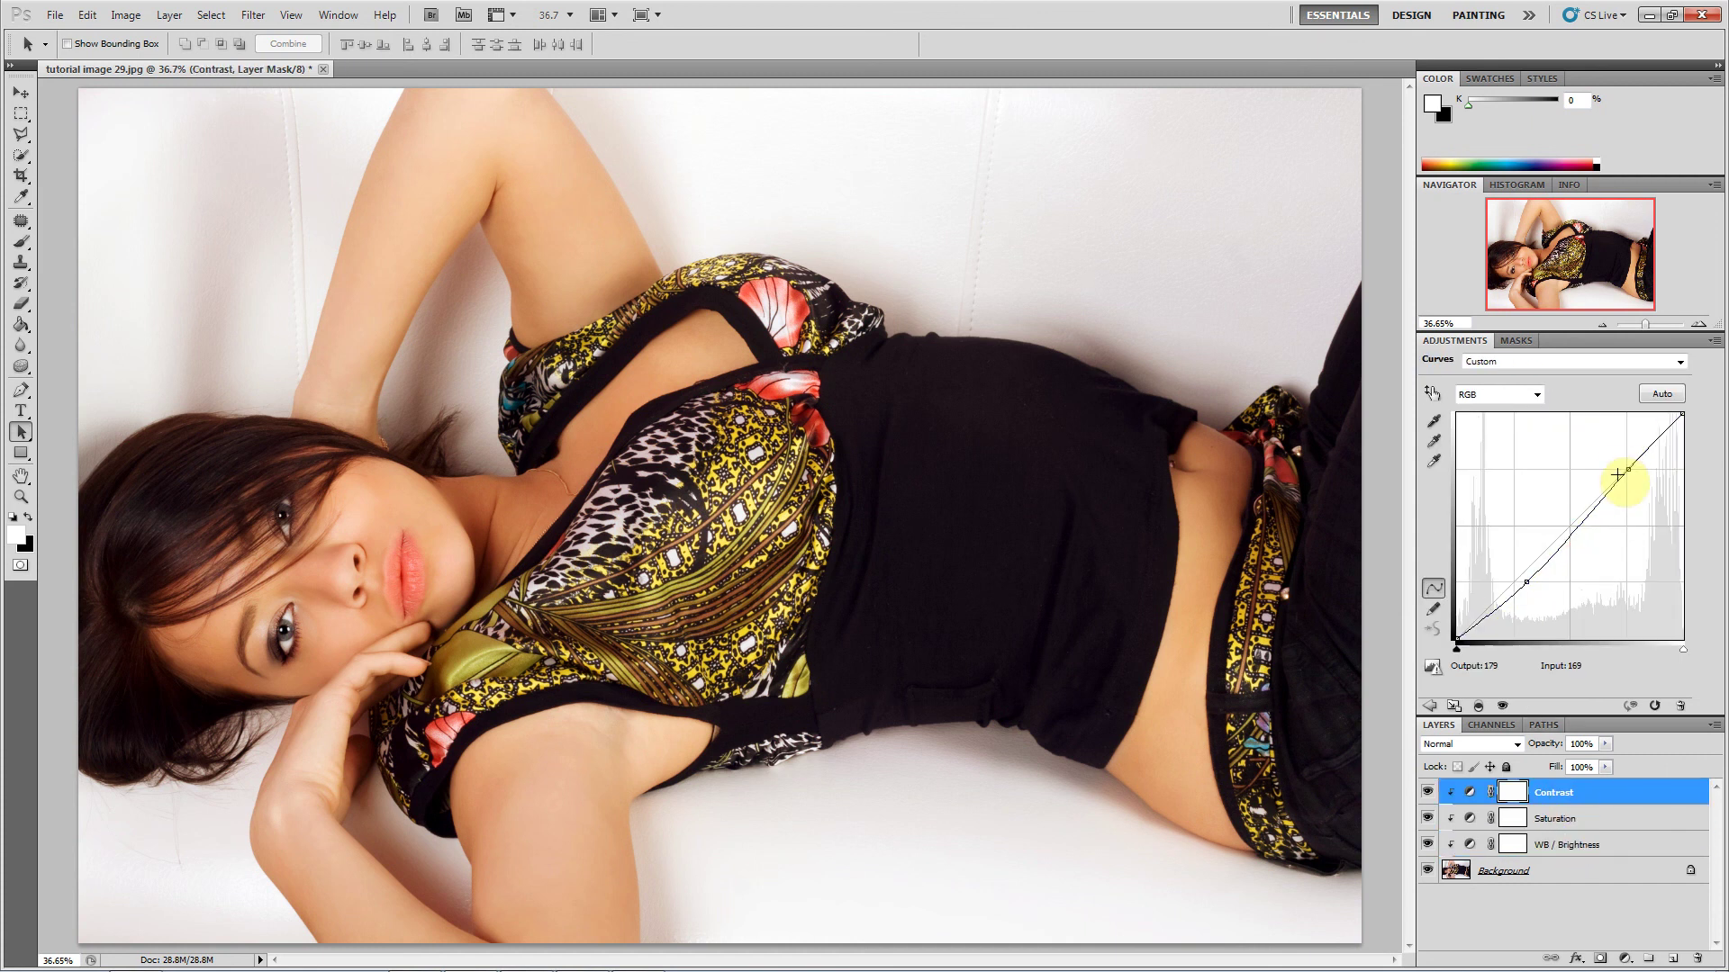
pyautogui.moveTo(1628, 469)
pyautogui.mouseDown()
pyautogui.moveTo(1599, 470)
pyautogui.moveTo(1625, 470)
pyautogui.mouseUp()
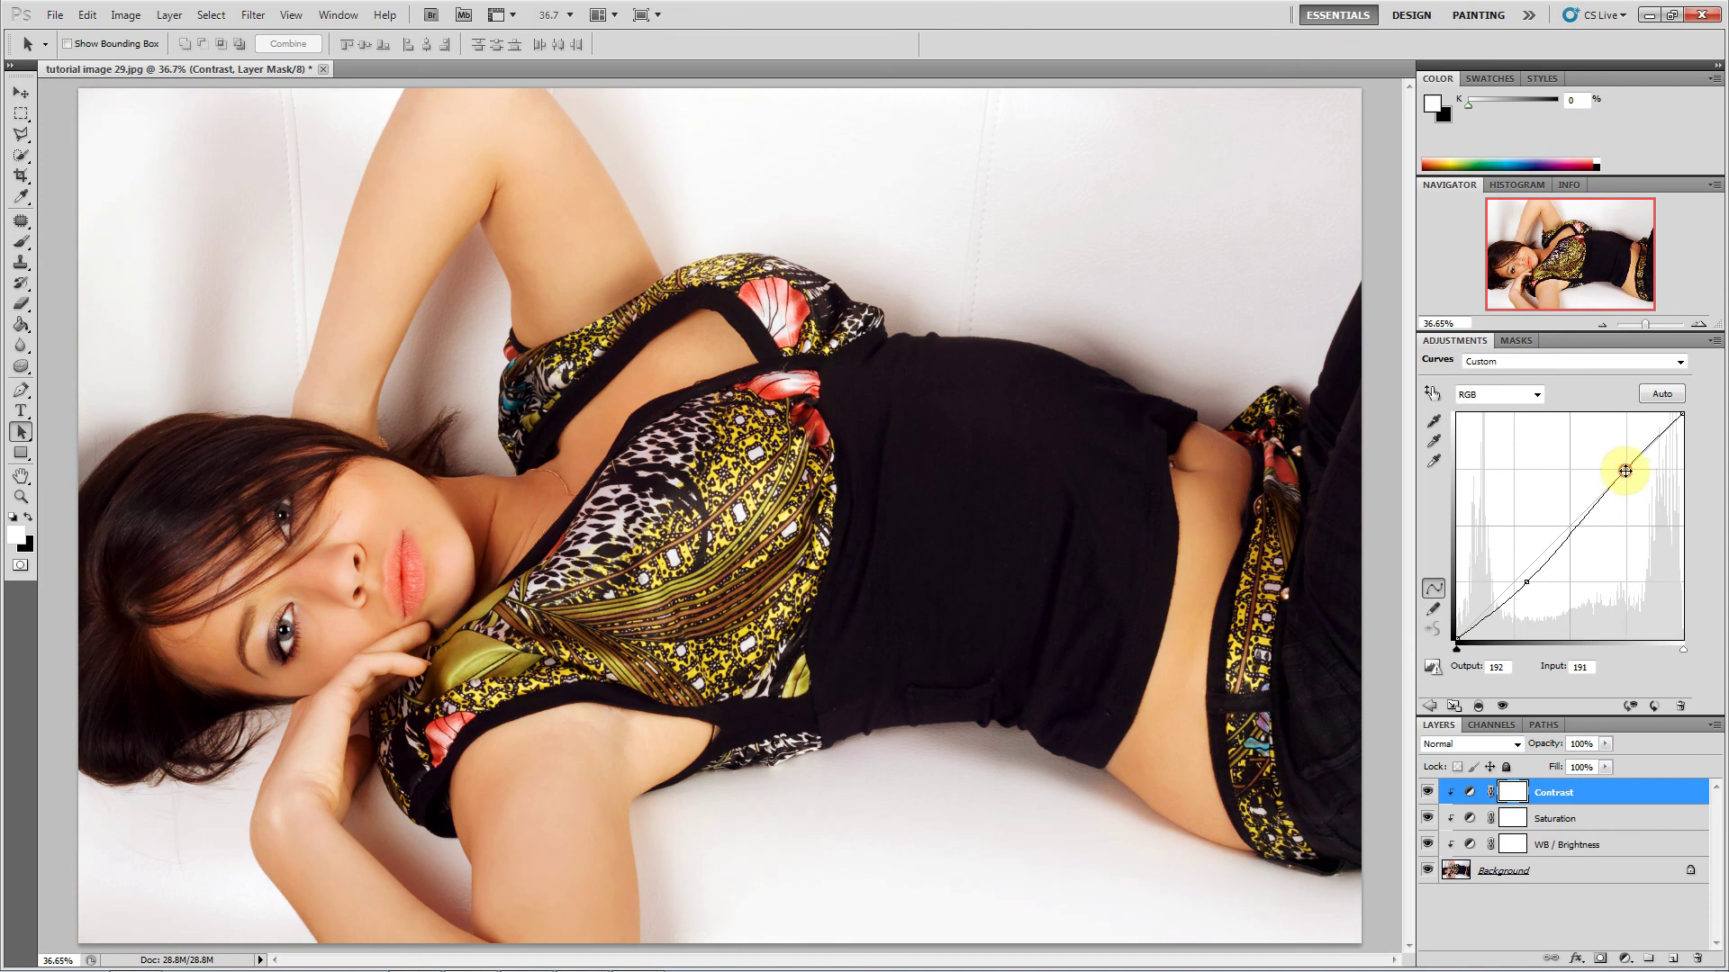